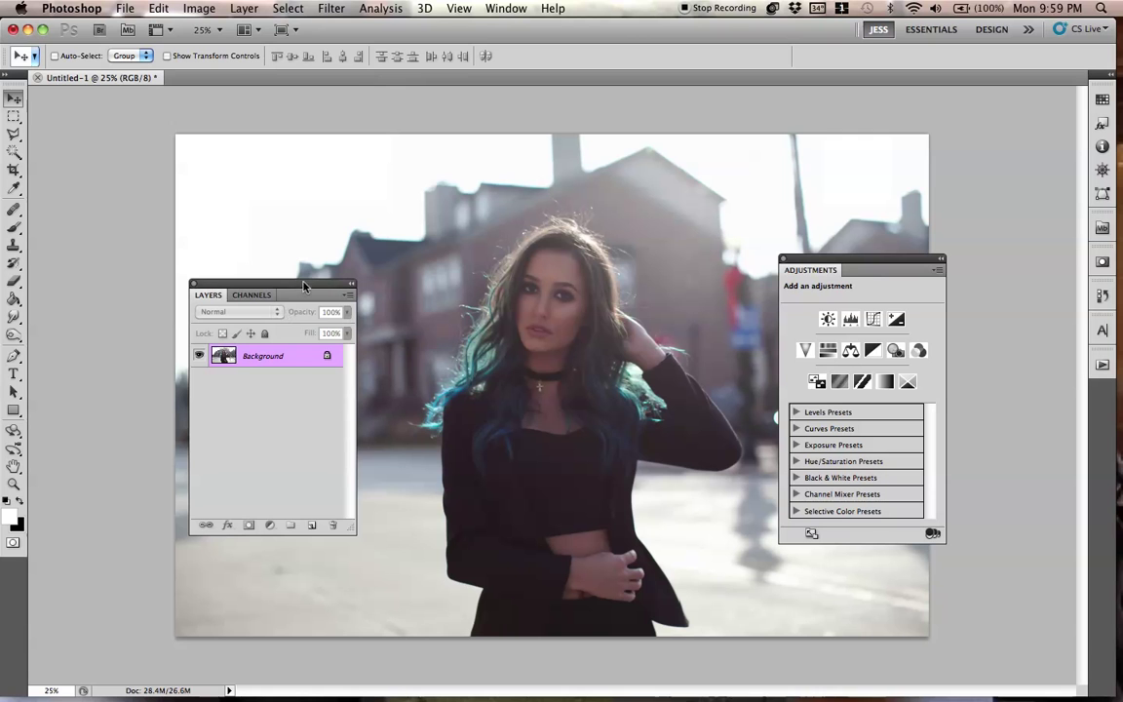
Step: Duplicate the Background layer and reposition the floating panels to keep the portrait clear
{"action": "left_click_drag", "start_coordinate": [273, 285], "coordinate": [331, 256]}
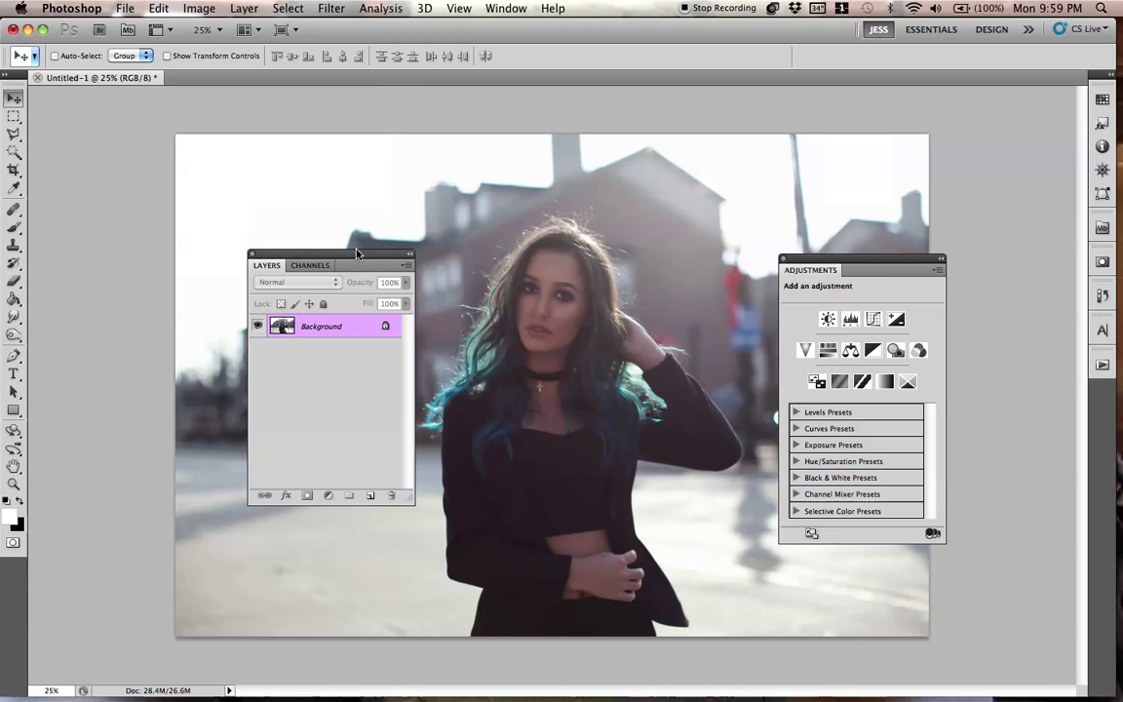
{"action": "key", "text": "super+j"}
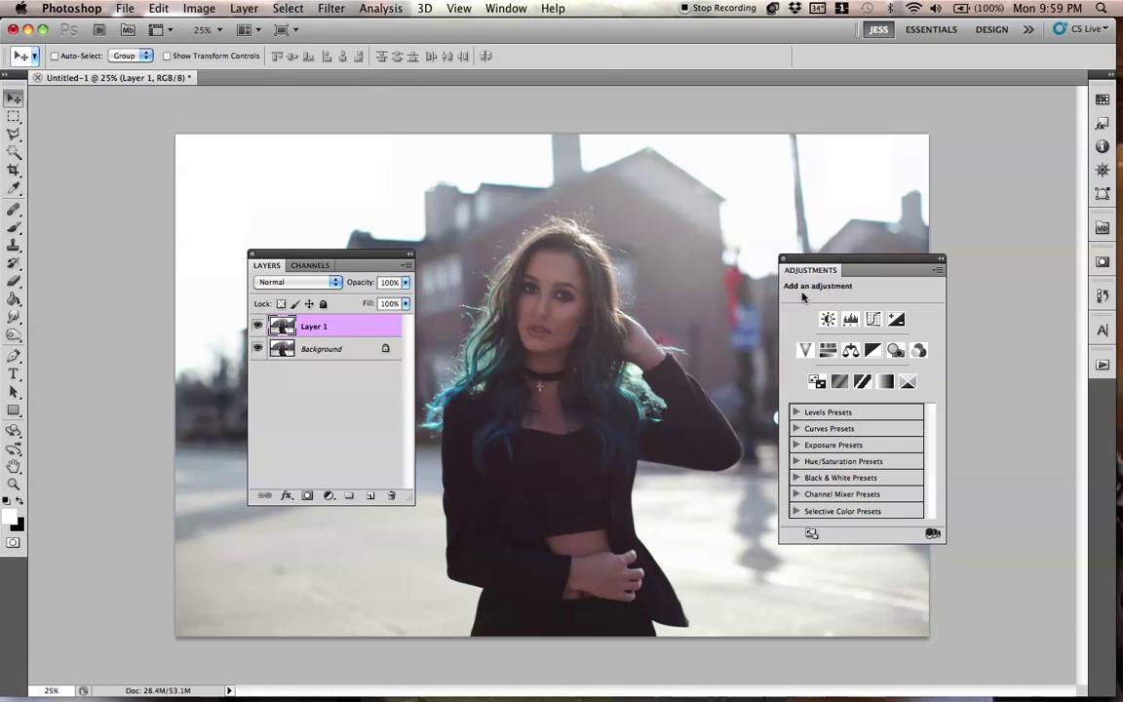
{"action": "left_click_drag", "start_coordinate": [835, 262], "coordinate": [859, 261]}
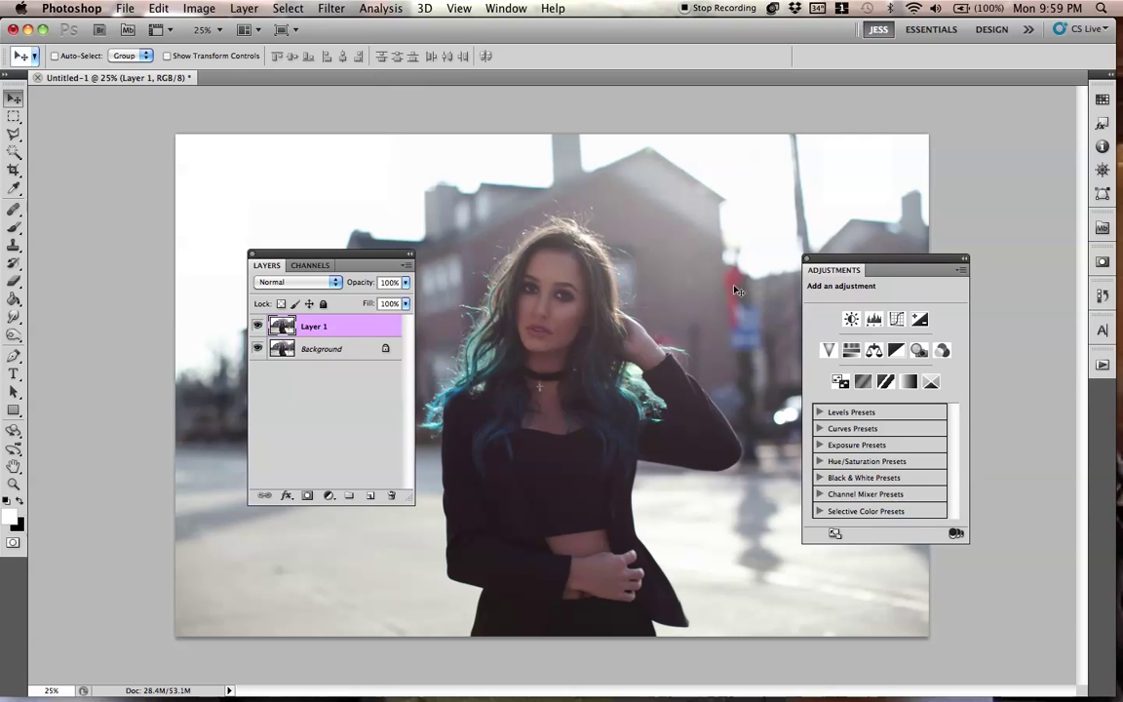
Step: Apply the High Pass filter to the duplicated layer with a radius of 4.2 pixels
{"action": "left_click", "coordinate": [331, 9]}
{"action": "mouse_move", "coordinate": [446, 341]}
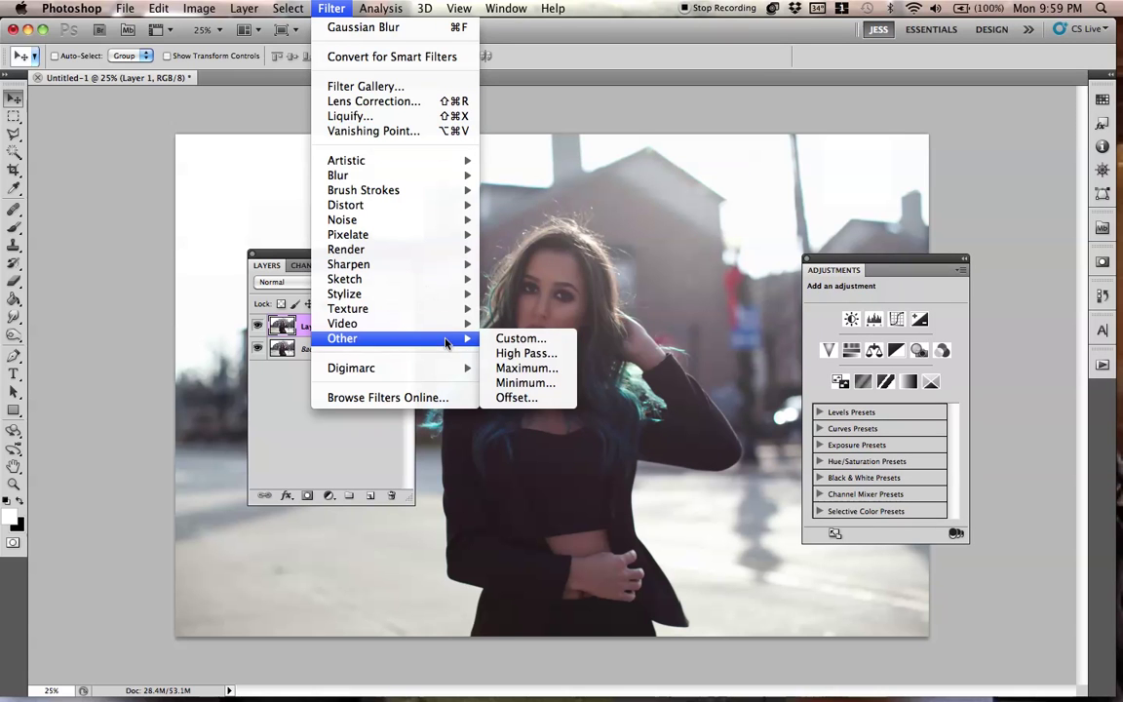
{"action": "left_click", "coordinate": [507, 354]}
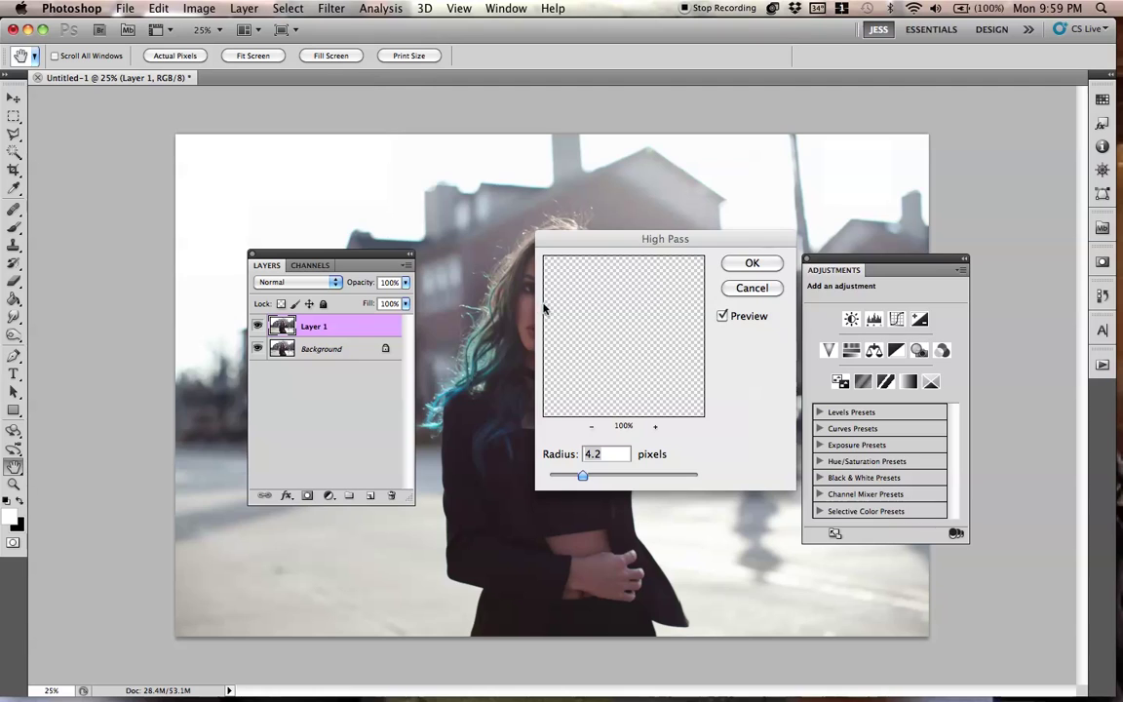
{"action": "left_click_drag", "start_coordinate": [567, 237], "coordinate": [771, 218]}
{"action": "left_click_drag", "start_coordinate": [761, 332], "coordinate": [842, 320]}
{"action": "left_click_drag", "start_coordinate": [795, 276], "coordinate": [889, 373]}
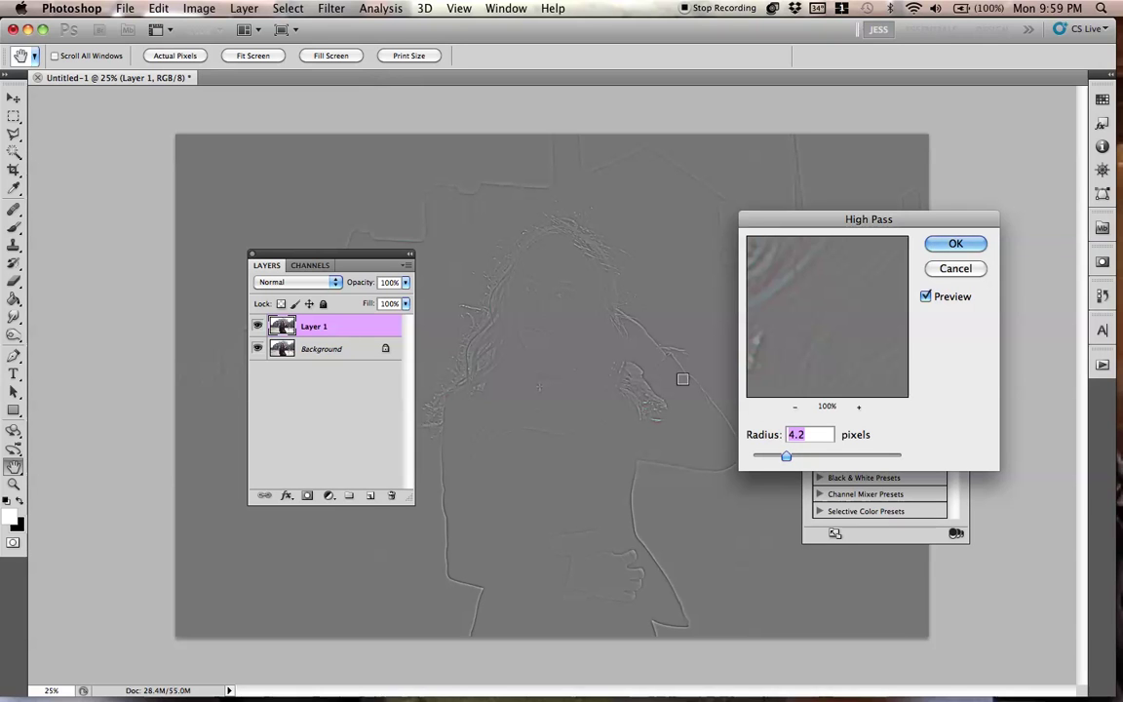
{"action": "left_click", "coordinate": [956, 245]}
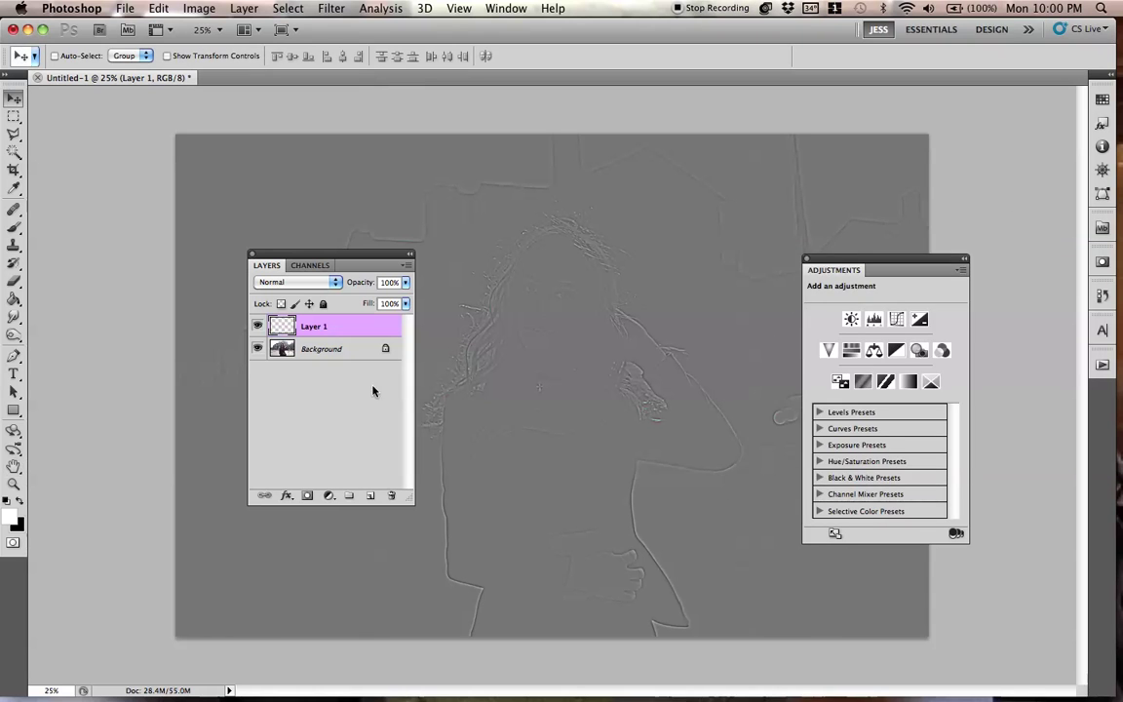
Step: Set the High Pass layer's blending mode to Overlay and compare the sharpening with the layer hidden and shown
{"action": "left_click", "coordinate": [312, 282]}
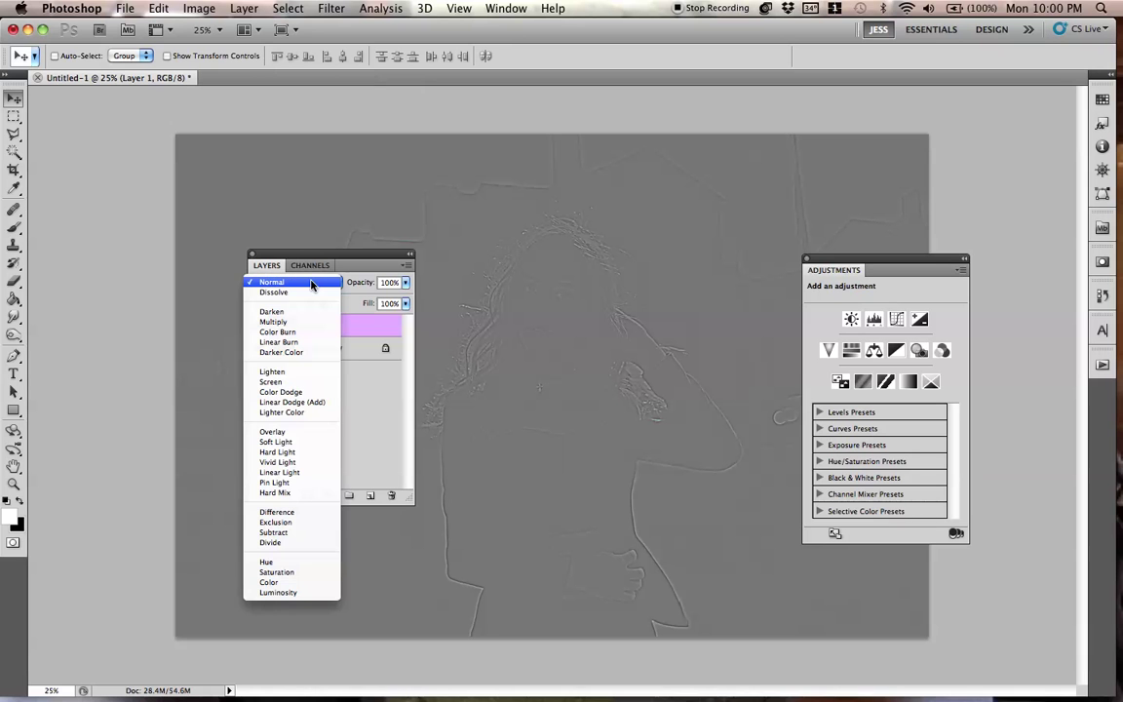
{"action": "left_click", "coordinate": [277, 431]}
{"action": "left_click_drag", "start_coordinate": [347, 257], "coordinate": [259, 258]}
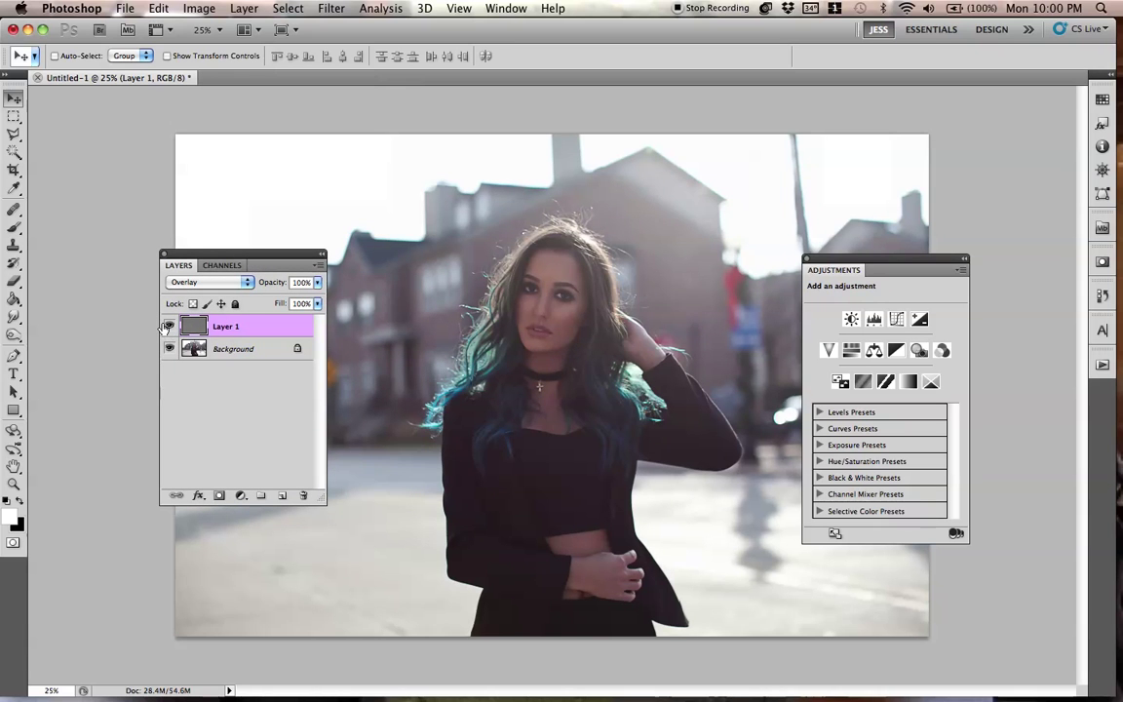
{"action": "key", "text": "super+equal"}
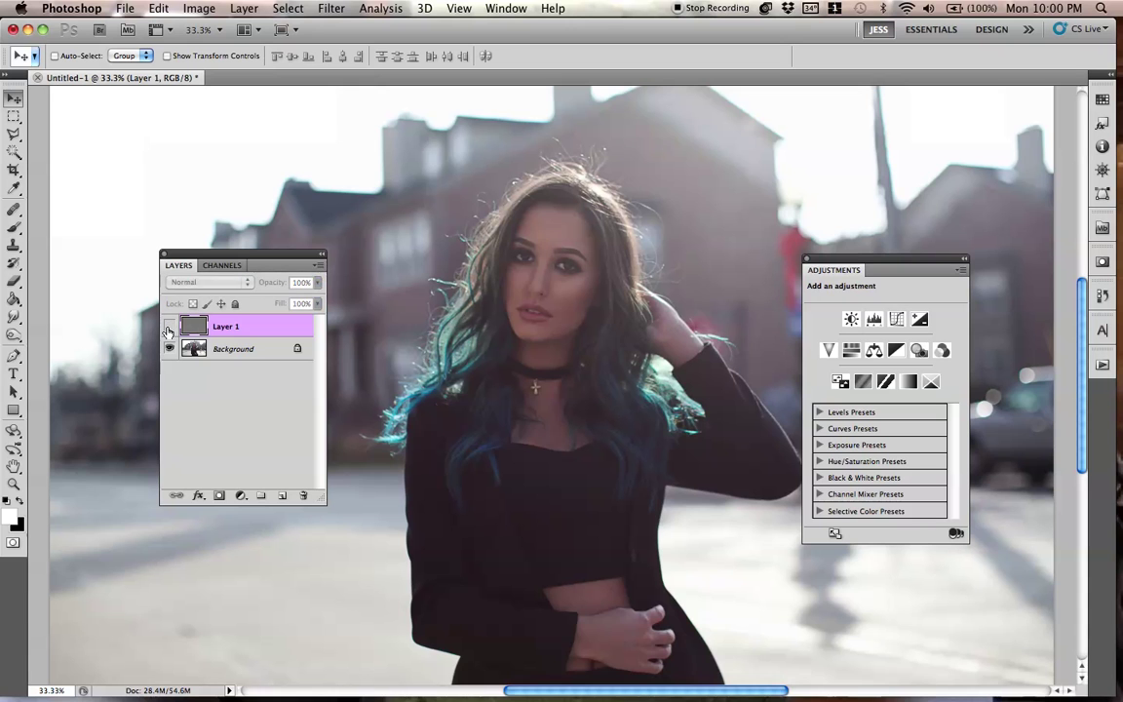
{"action": "key", "text": "super+minus"}
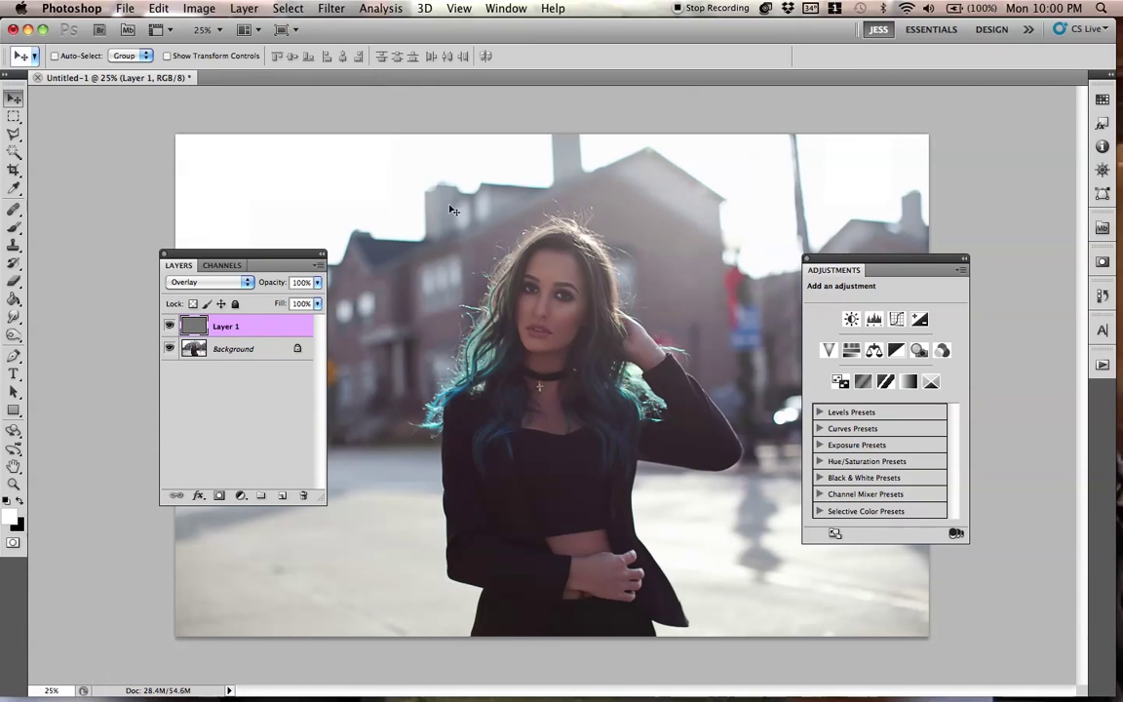
Step: Add a Curves adjustment layer with default settings above the sharpening layer
{"action": "left_click", "coordinate": [244, 10]}
{"action": "mouse_move", "coordinate": [344, 161]}
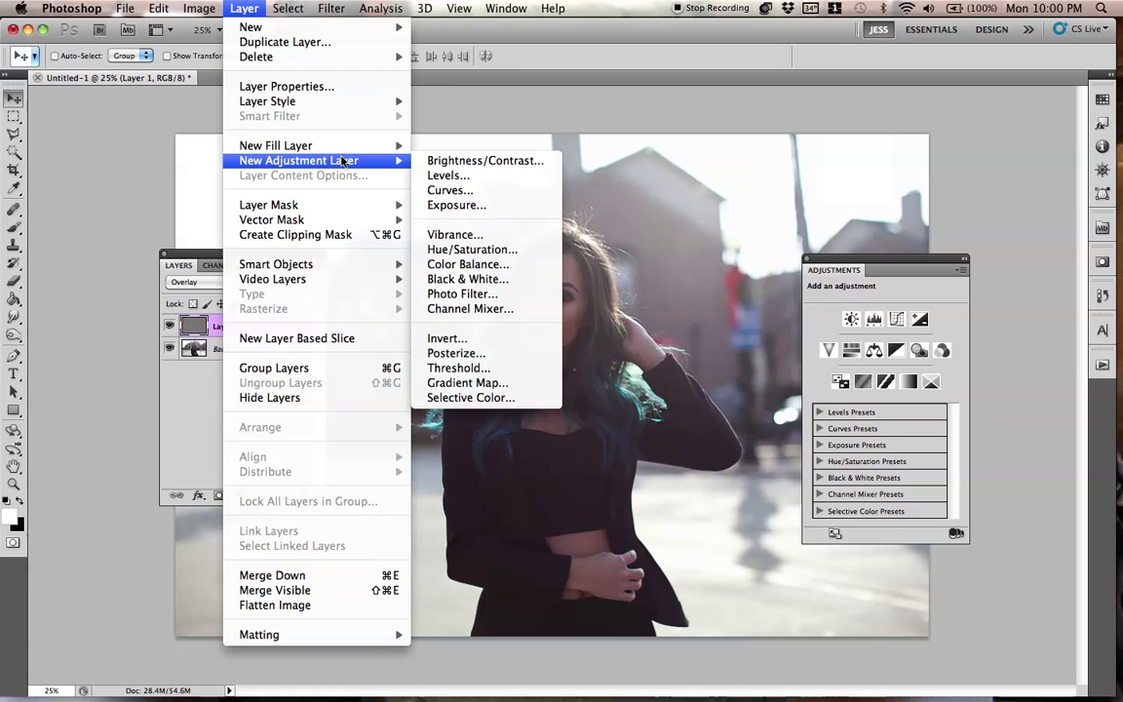
{"action": "left_click", "coordinate": [449, 191]}
{"action": "left_click", "coordinate": [676, 305]}
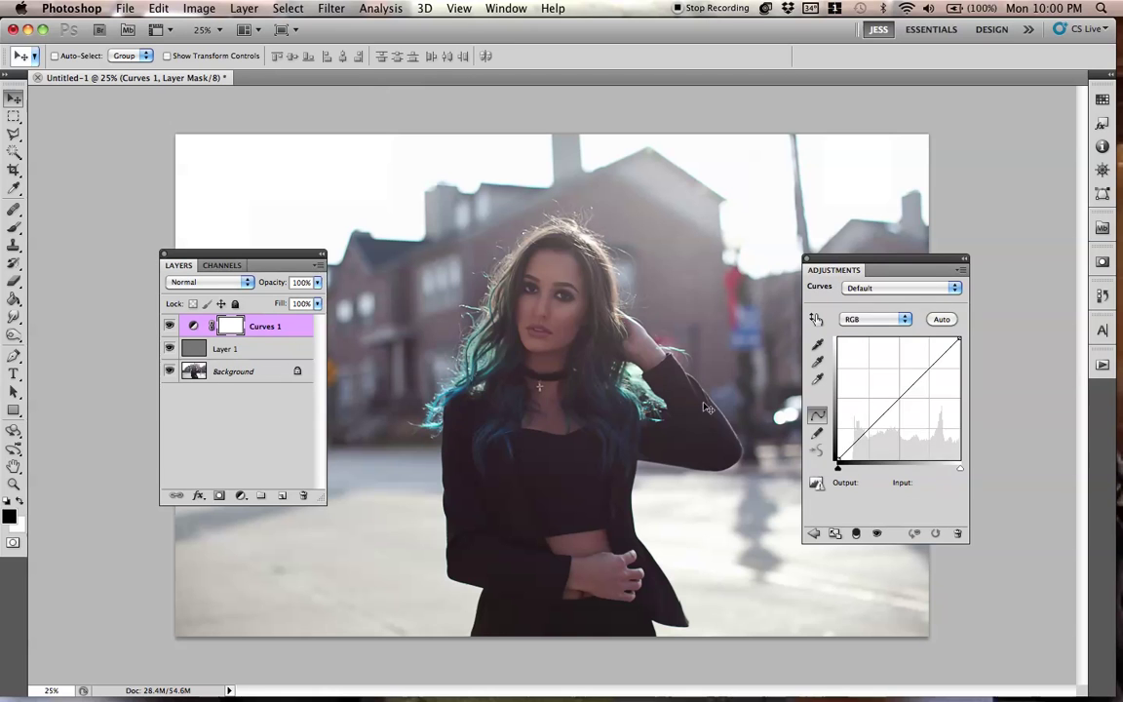
{"action": "left_click_drag", "start_coordinate": [856, 262], "coordinate": [783, 251]}
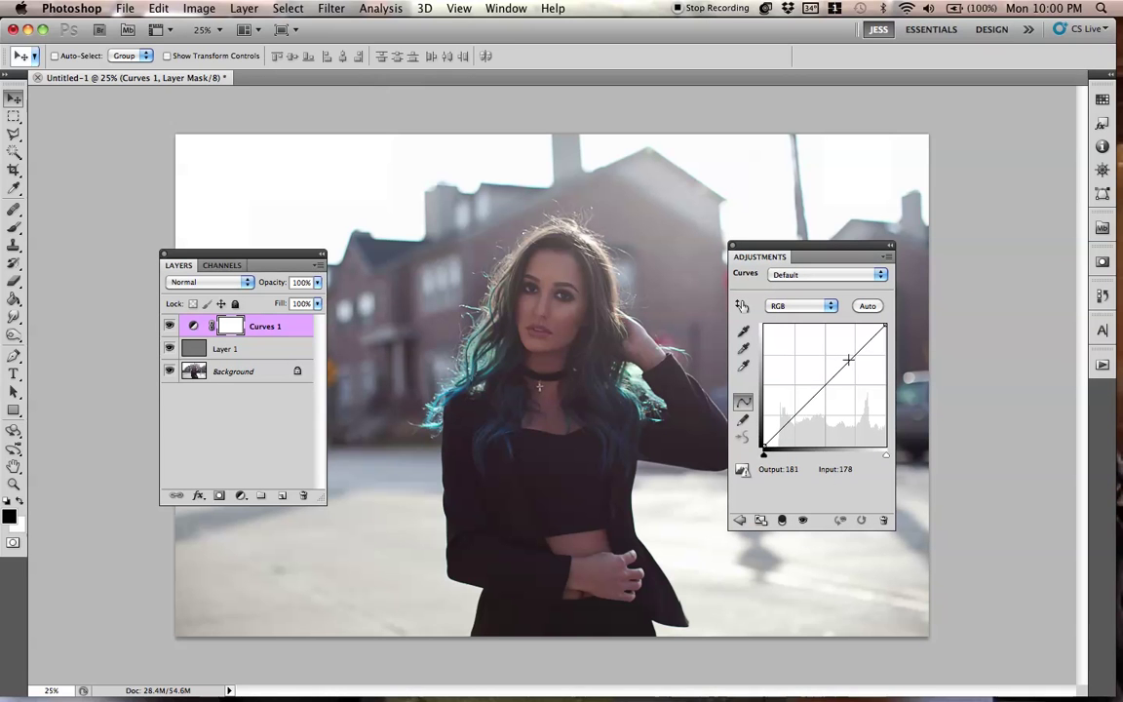
Step: Shape the RGB curve into a mild S with points at input 181, output 192 and input 89, output 83, and compare before and after
{"action": "left_click_drag", "start_coordinate": [849, 357], "coordinate": [846, 356]}
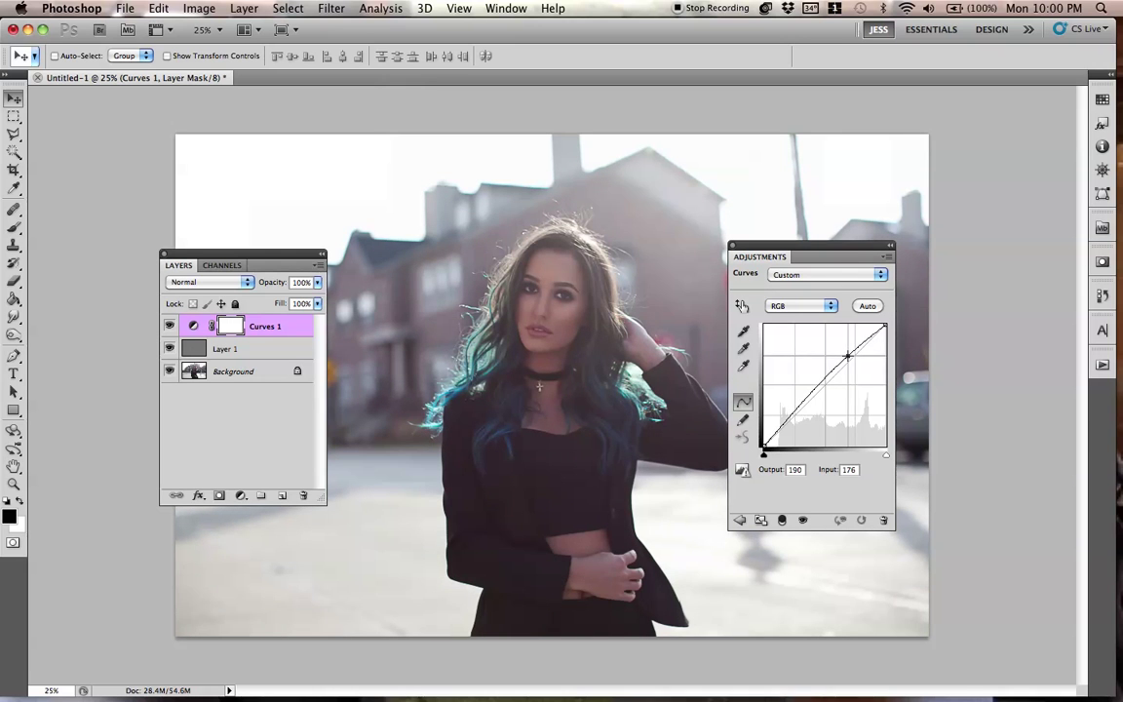
{"action": "left_click", "coordinate": [805, 404]}
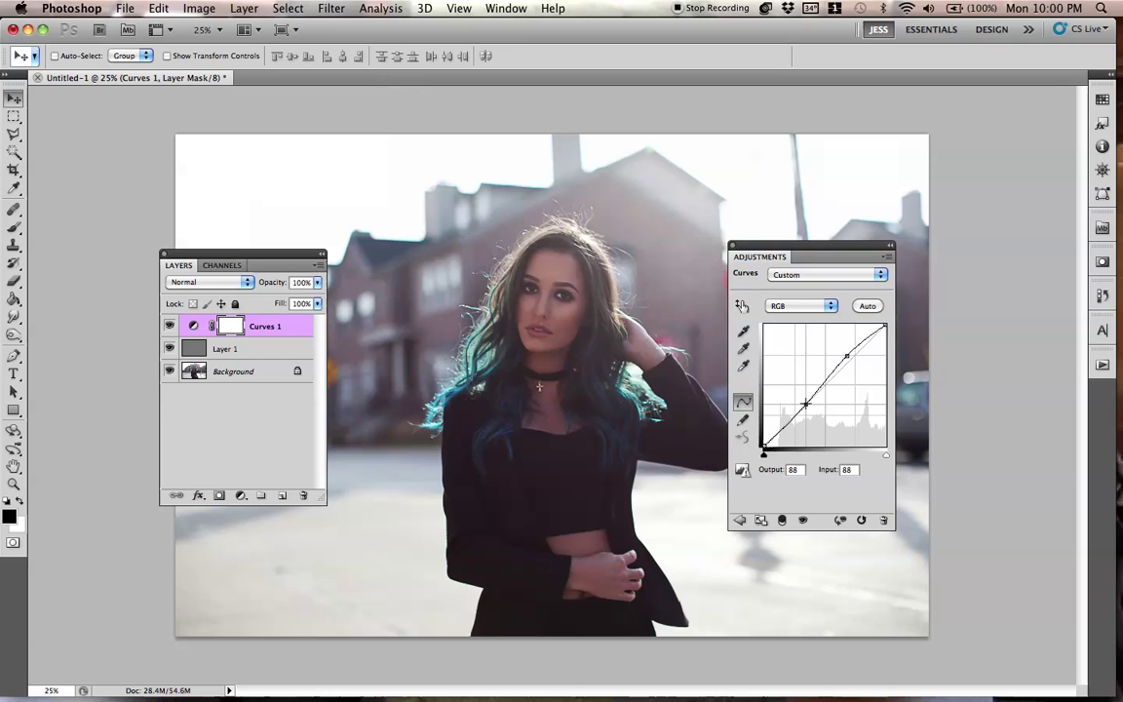
{"action": "left_click_drag", "start_coordinate": [805, 403], "coordinate": [808, 403]}
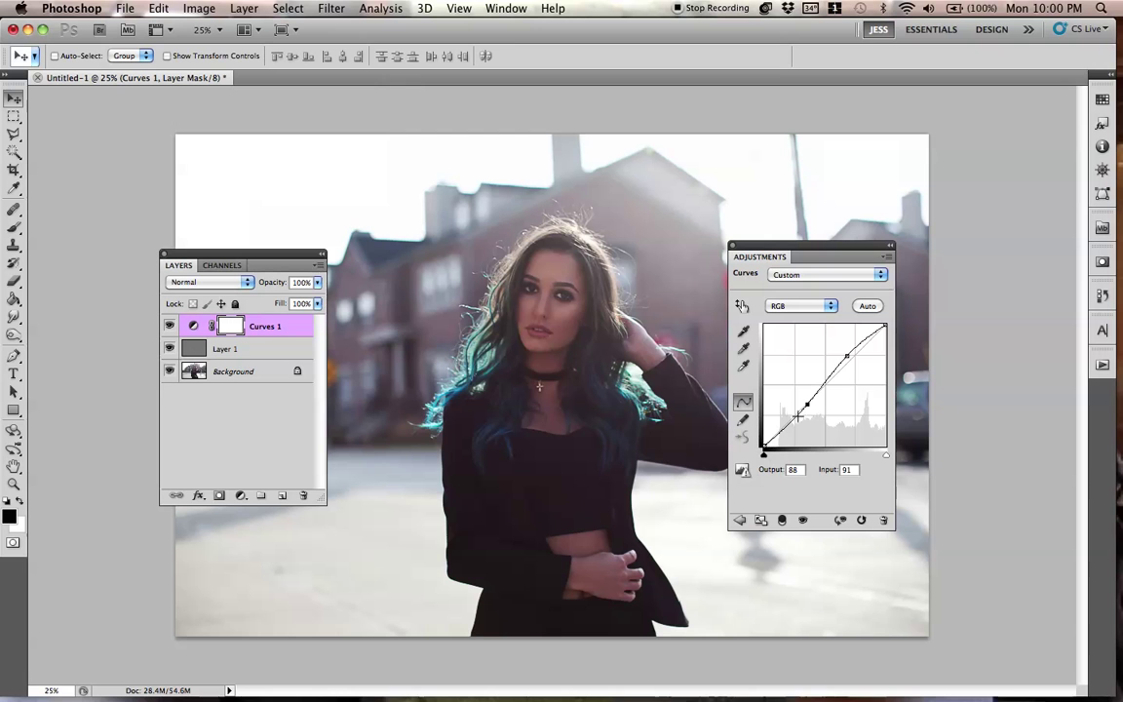
{"action": "left_click_drag", "start_coordinate": [806, 407], "coordinate": [806, 408]}
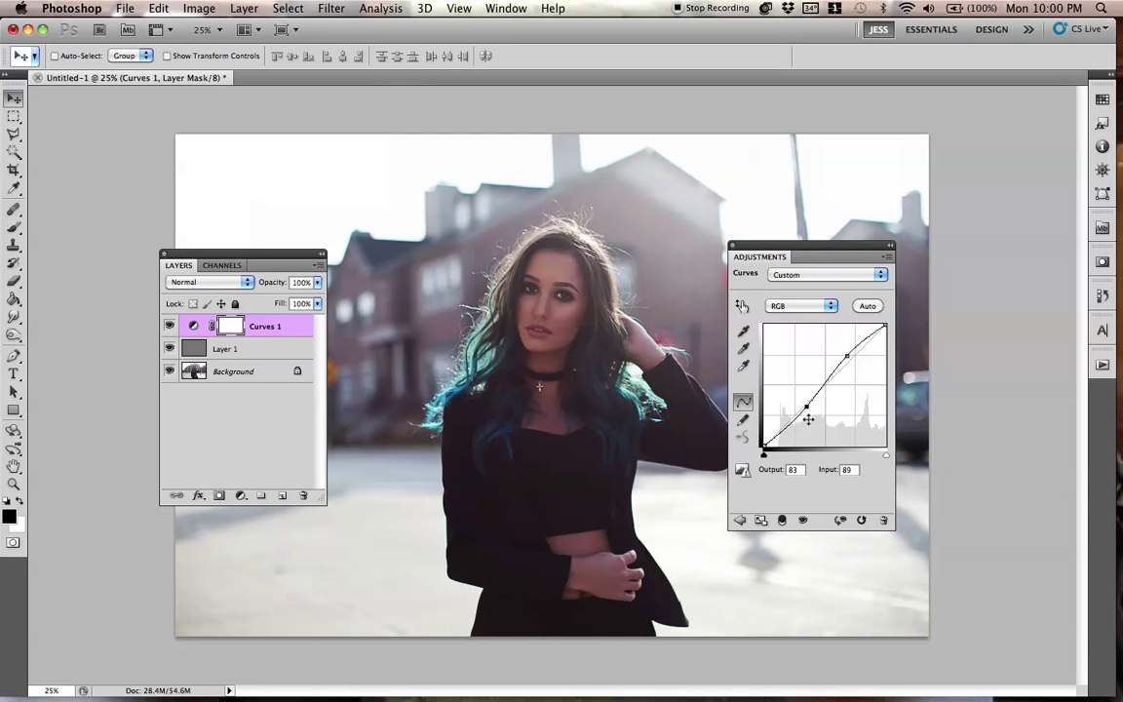
{"action": "left_click", "coordinate": [848, 356]}
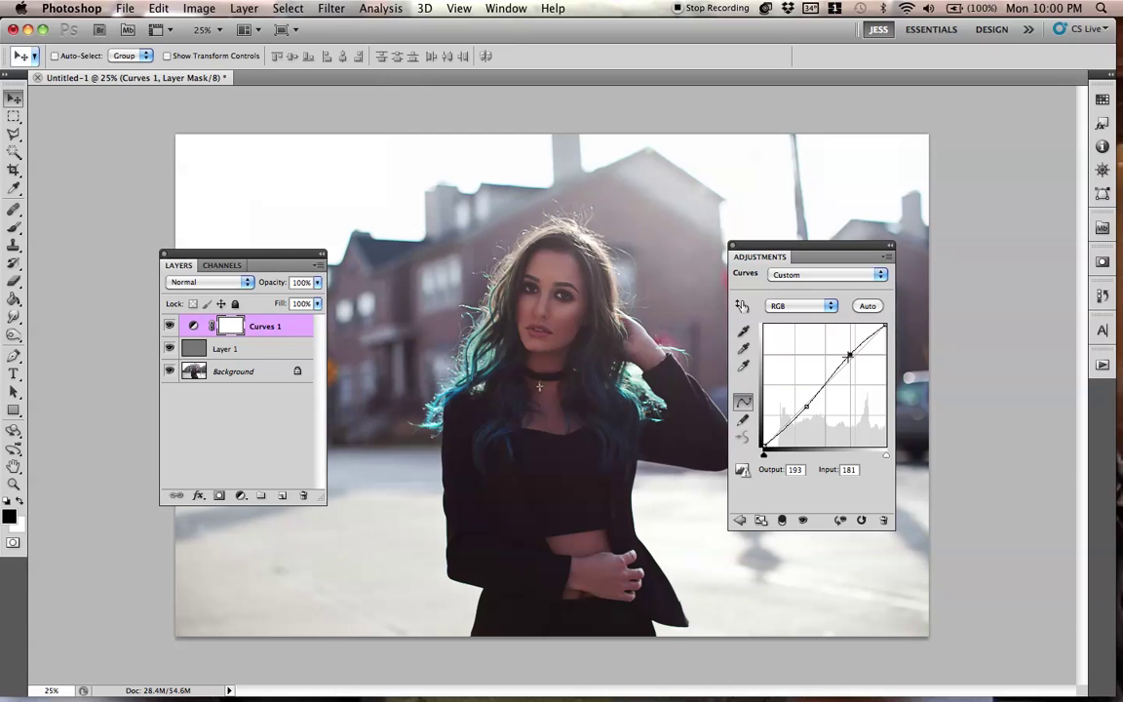
{"action": "left_click_drag", "start_coordinate": [849, 355], "coordinate": [850, 357]}
{"action": "left_click", "coordinate": [170, 326]}
{"action": "left_click", "coordinate": [169, 326]}
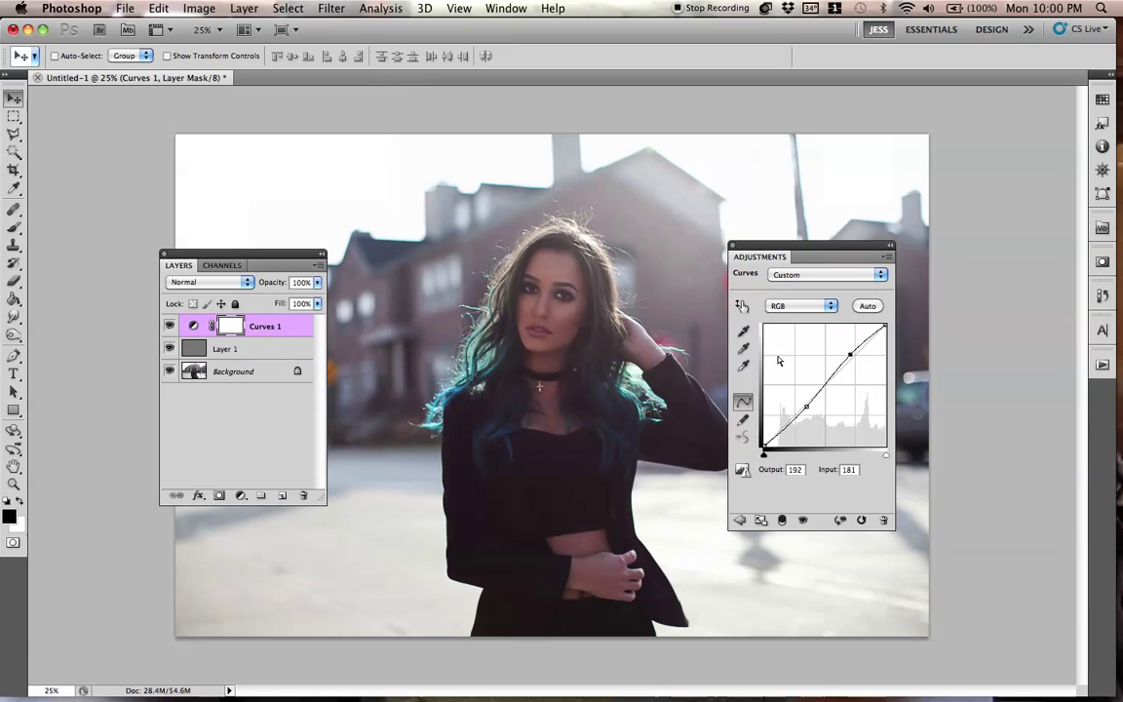
Step: Pull down the highlight end of the Red channel curve and add a midtone point at input 153, output 153
{"action": "left_click", "coordinate": [800, 306]}
{"action": "left_click", "coordinate": [824, 318]}
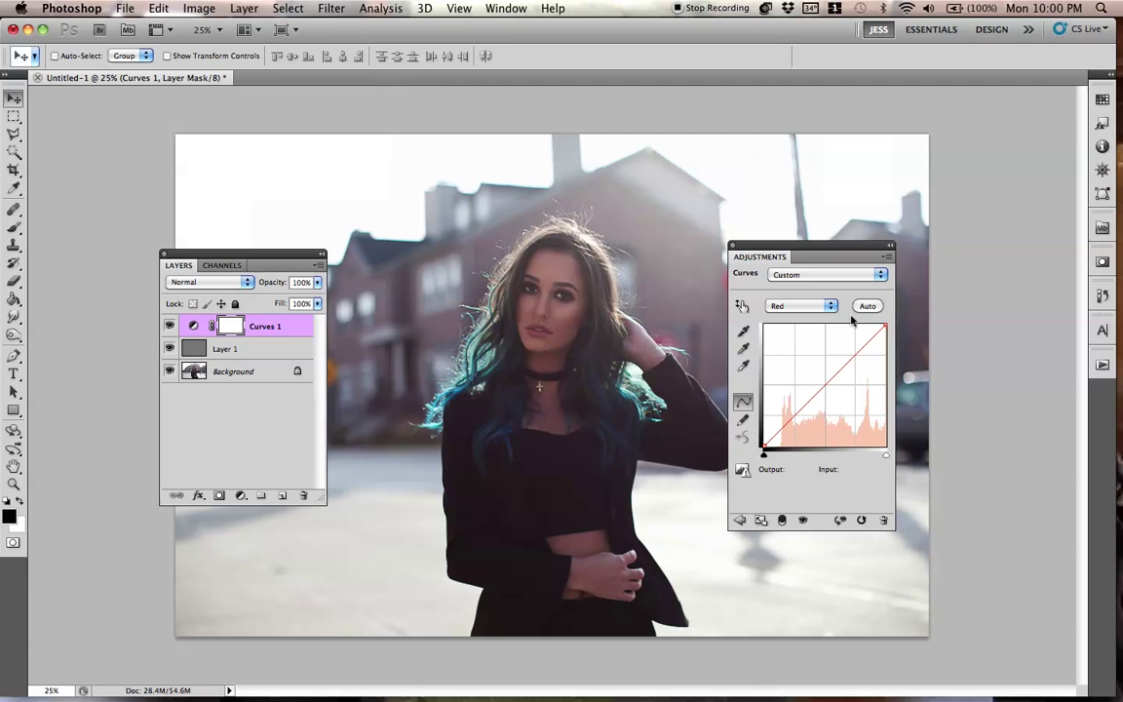
{"action": "left_click_drag", "start_coordinate": [882, 331], "coordinate": [837, 373]}
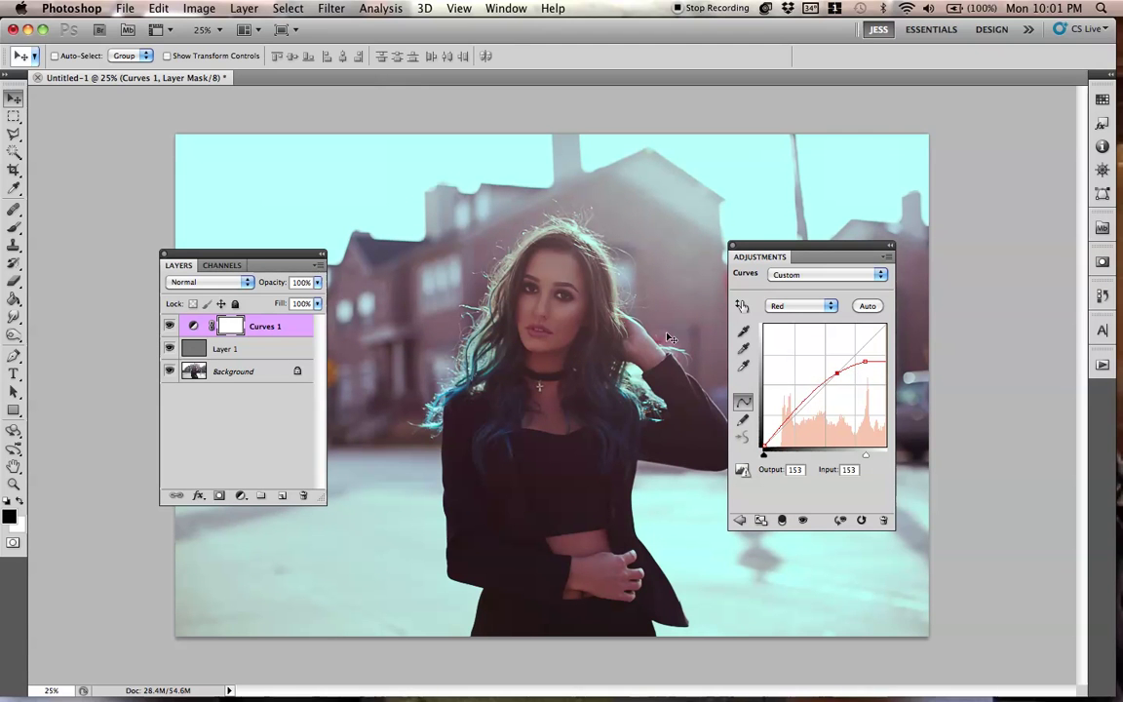
Step: Move the Blue curve's highlight endpoint to input 216, output 199, and add a midtone point at input 139, output 128
{"action": "left_click", "coordinate": [801, 306]}
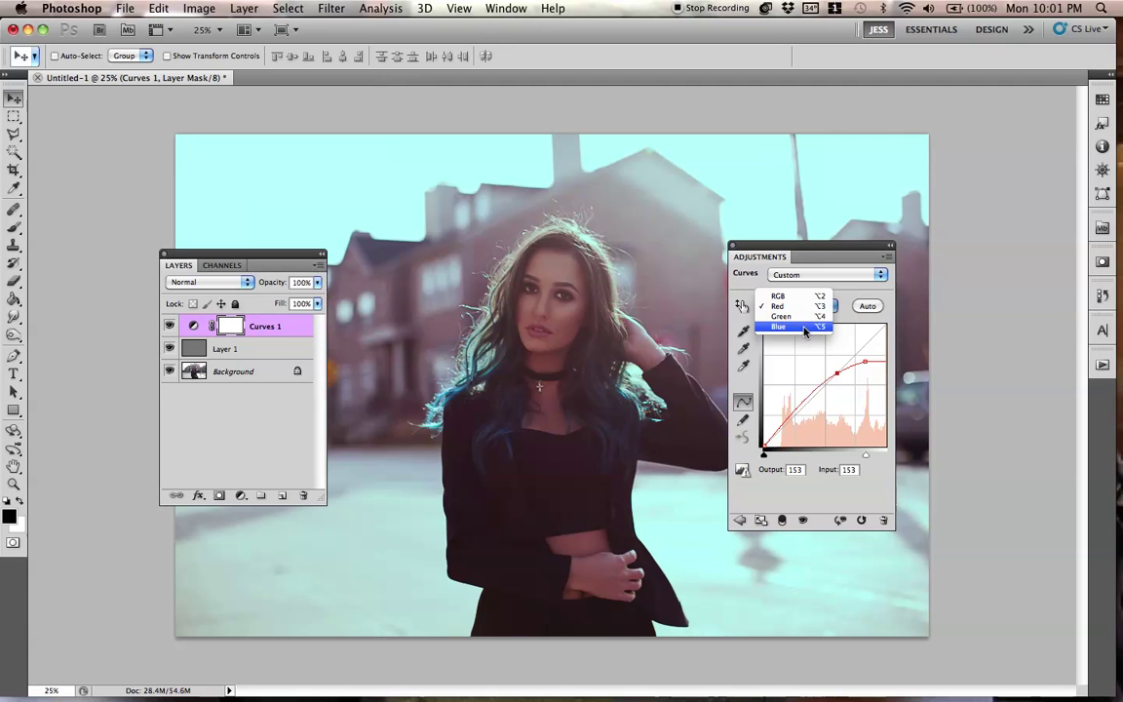
{"action": "left_click", "coordinate": [801, 326]}
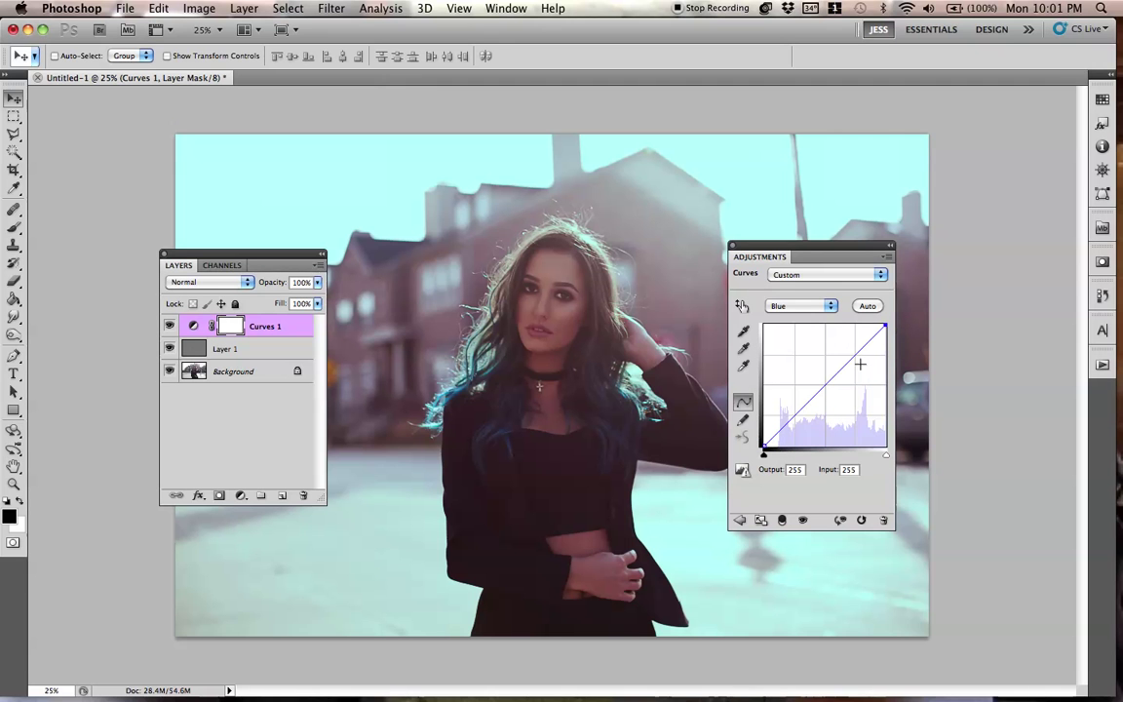
{"action": "left_click_drag", "start_coordinate": [883, 328], "coordinate": [866, 353]}
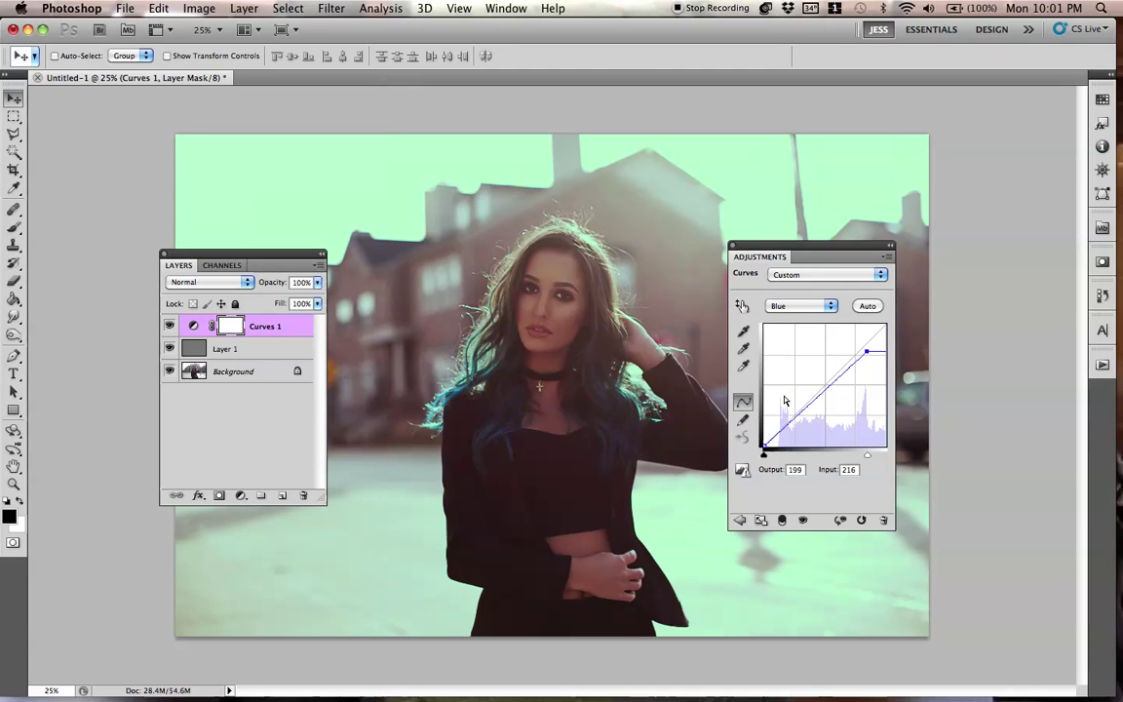
{"action": "left_click", "coordinate": [831, 386]}
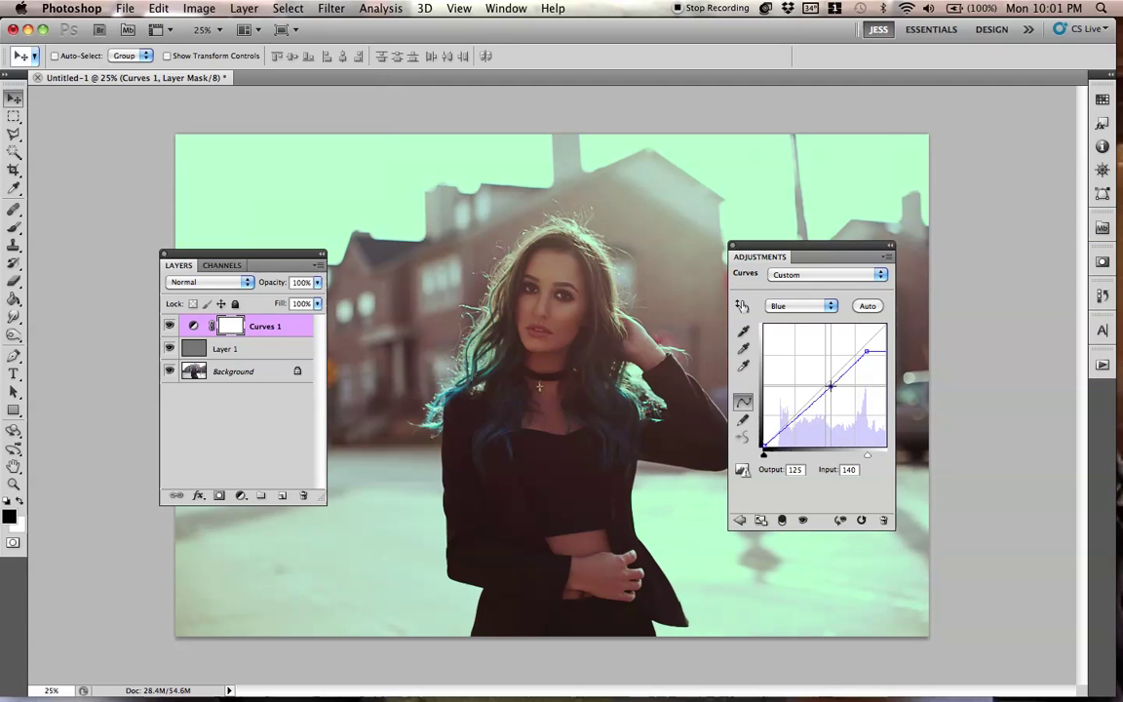
{"action": "left_click_drag", "start_coordinate": [831, 386], "coordinate": [829, 384]}
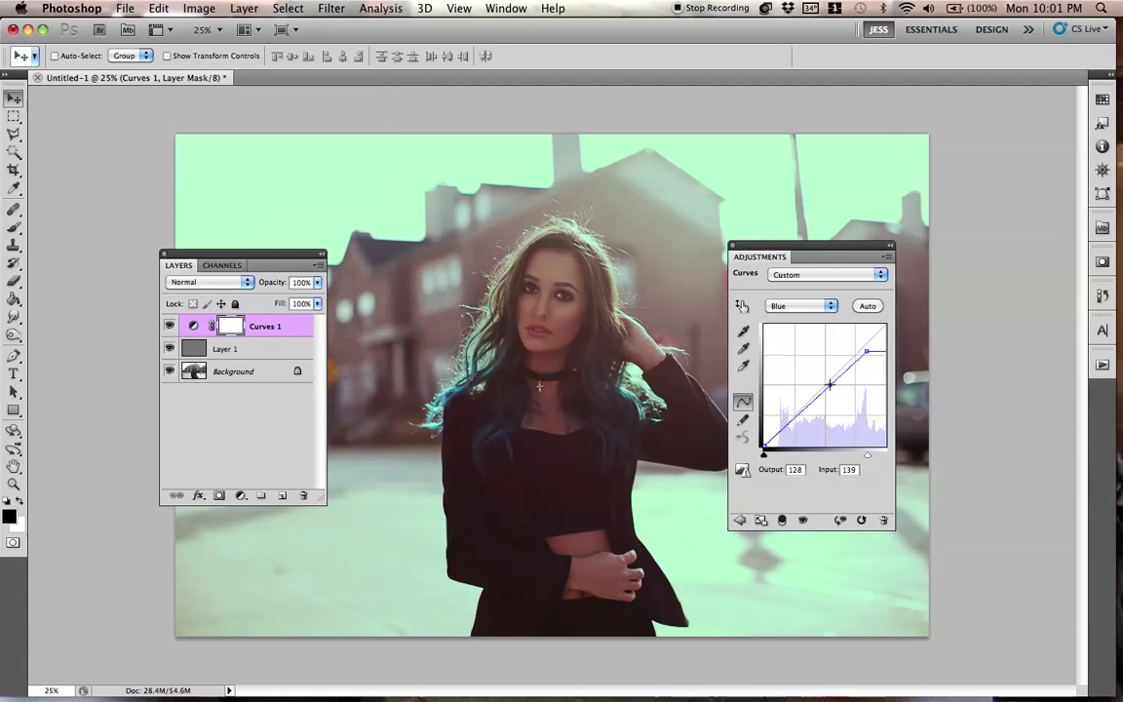
{"action": "left_click_drag", "start_coordinate": [770, 257], "coordinate": [800, 261]}
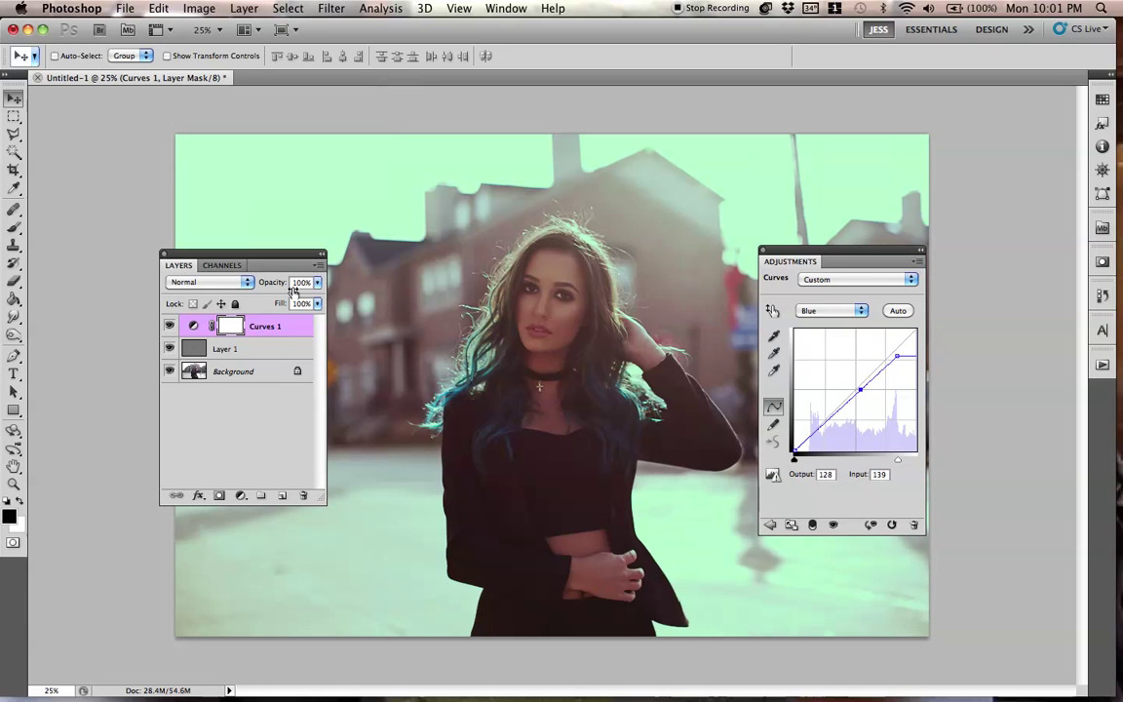
Step: Set the Curves layer's blending mode to Color and lower its opacity to 50%
{"action": "left_click", "coordinate": [232, 283]}
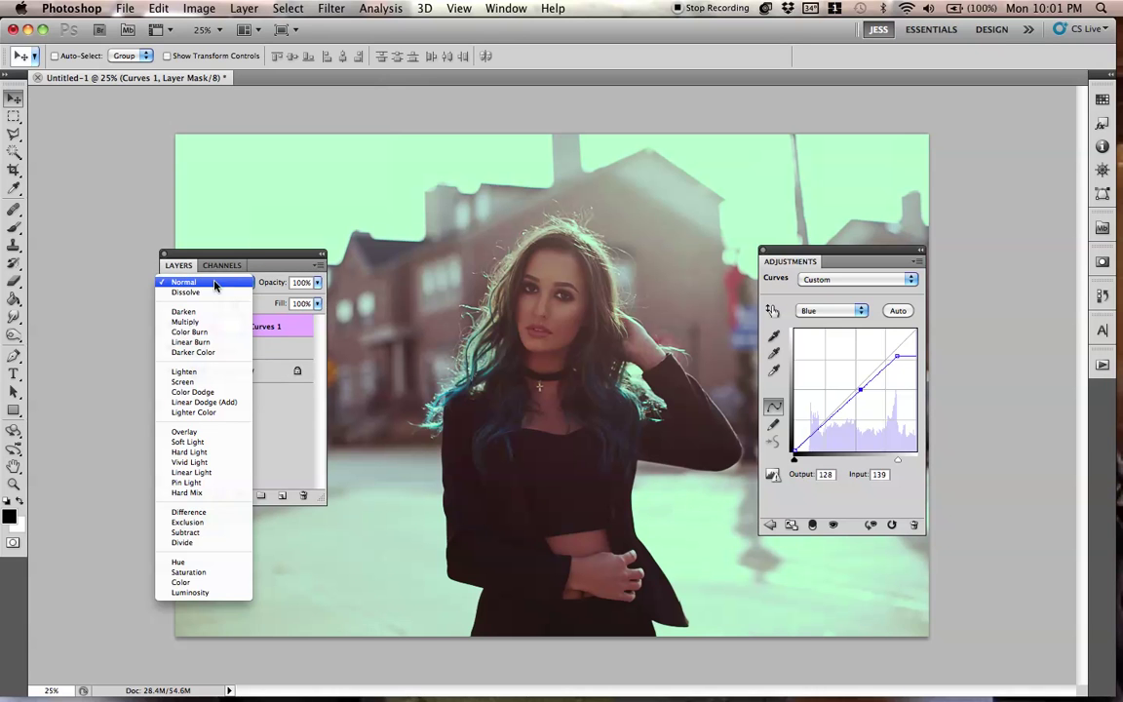
{"action": "left_click", "coordinate": [216, 582]}
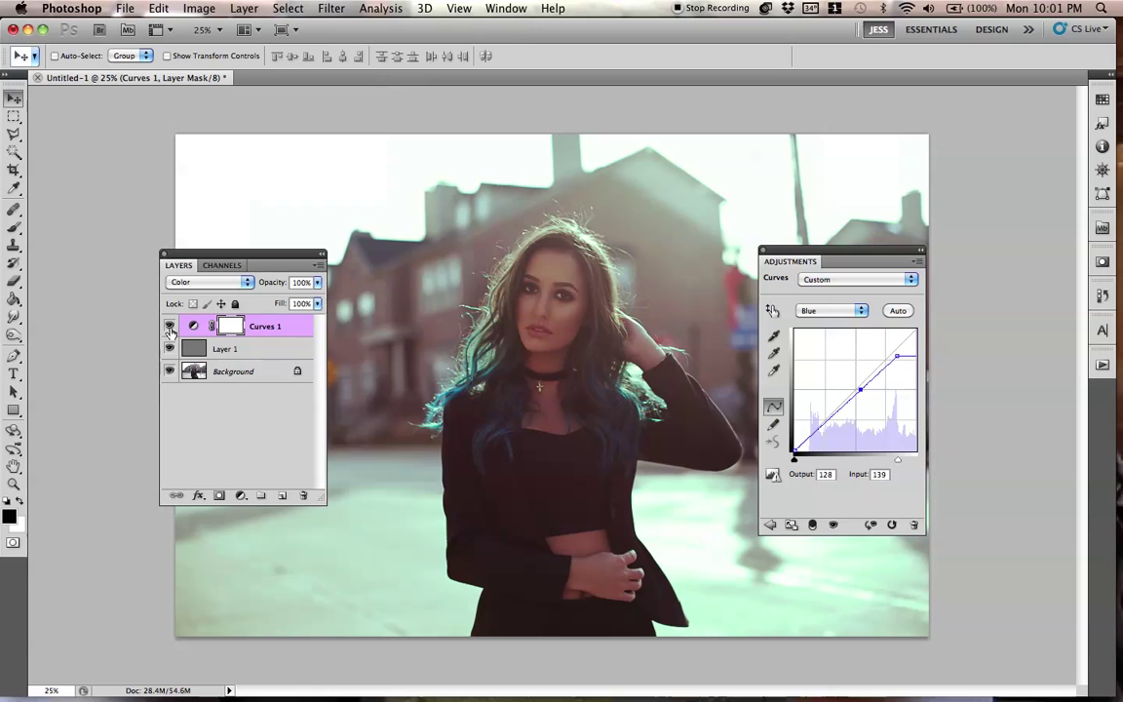
{"action": "left_click_drag", "start_coordinate": [809, 258], "coordinate": [823, 288]}
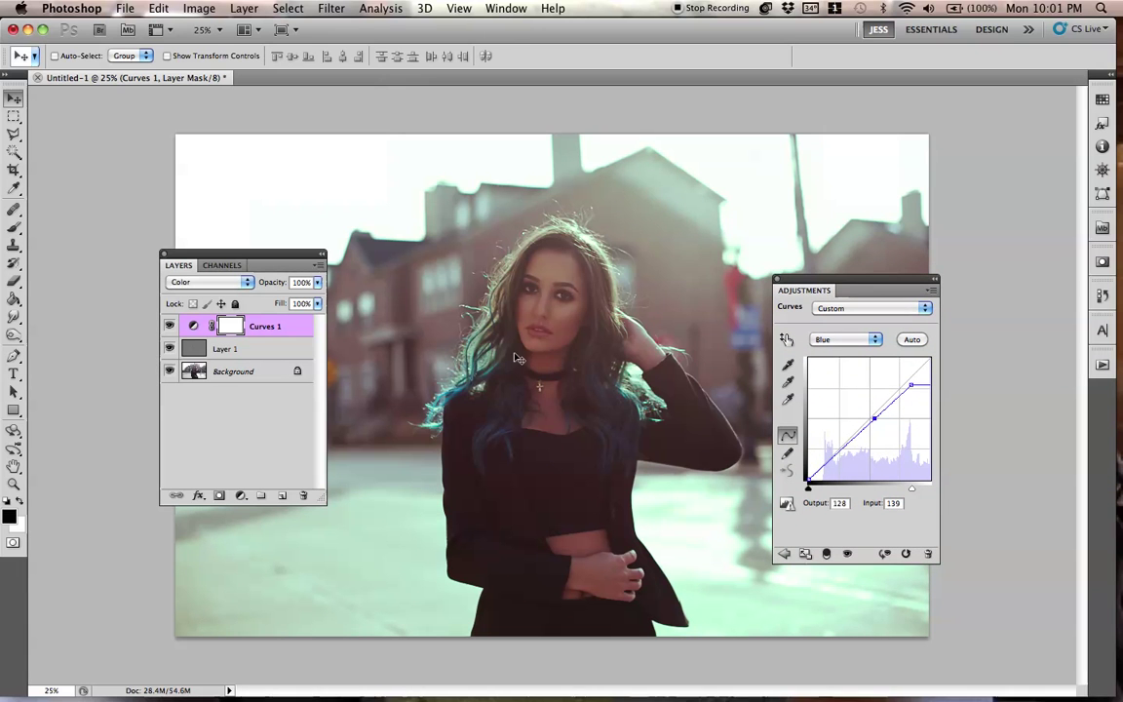
{"action": "left_click_drag", "start_coordinate": [280, 283], "coordinate": [256, 285]}
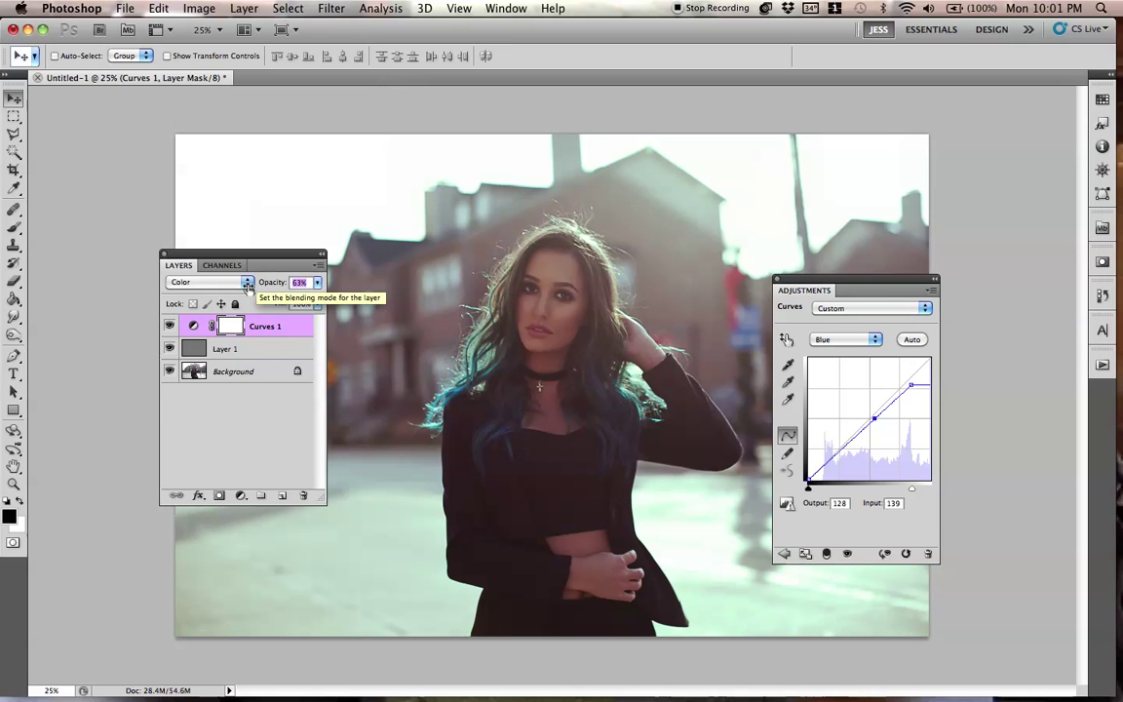
{"action": "left_click_drag", "start_coordinate": [235, 282], "coordinate": [238, 289]}
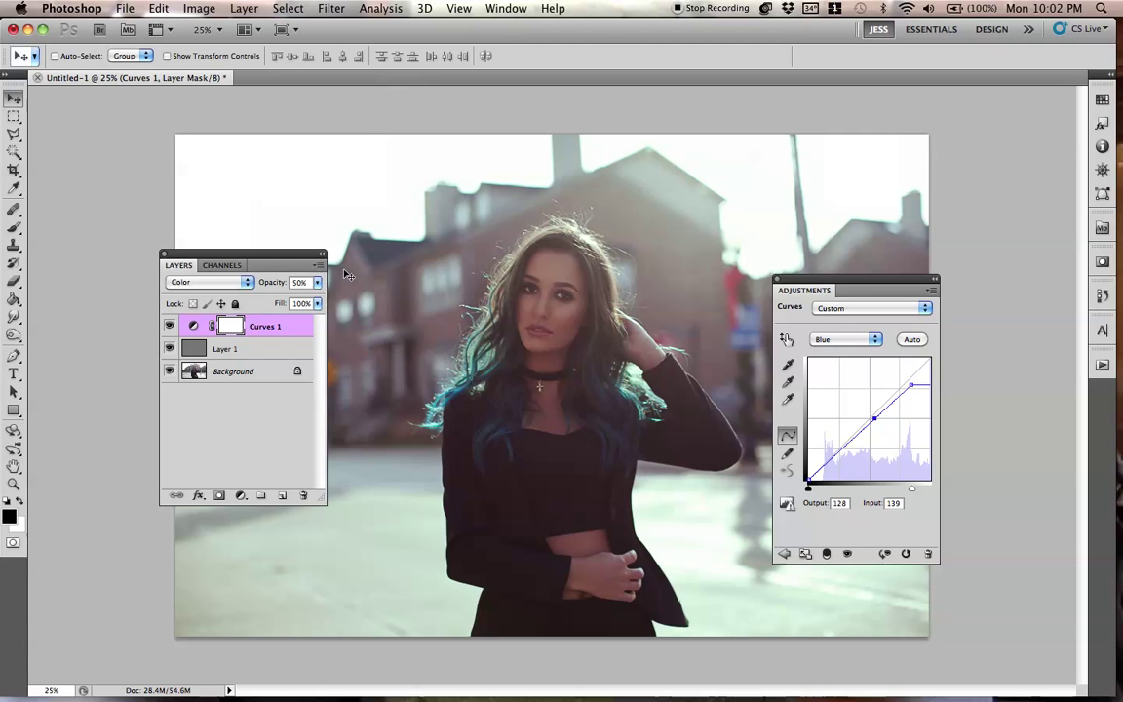
Step: Add a Hue/Saturation adjustment layer above Curves 1 with Saturation -47 and Lightness +9
{"action": "left_click", "coordinate": [244, 9]}
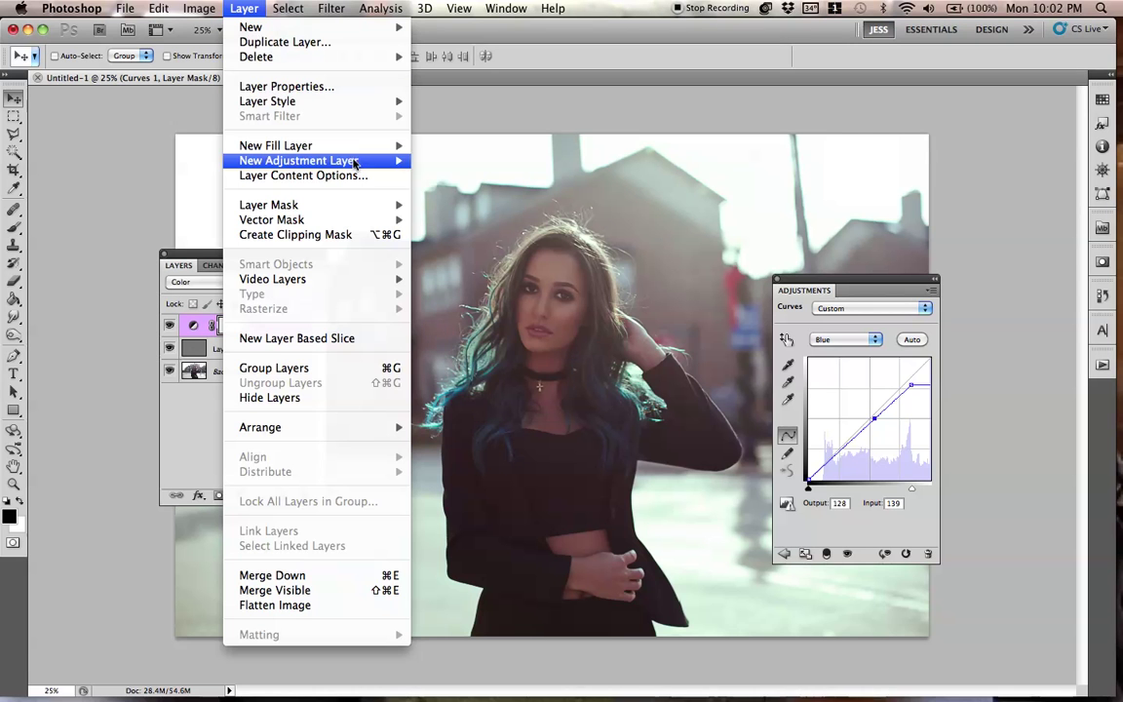
{"action": "mouse_move", "coordinate": [322, 160]}
{"action": "left_click", "coordinate": [468, 249]}
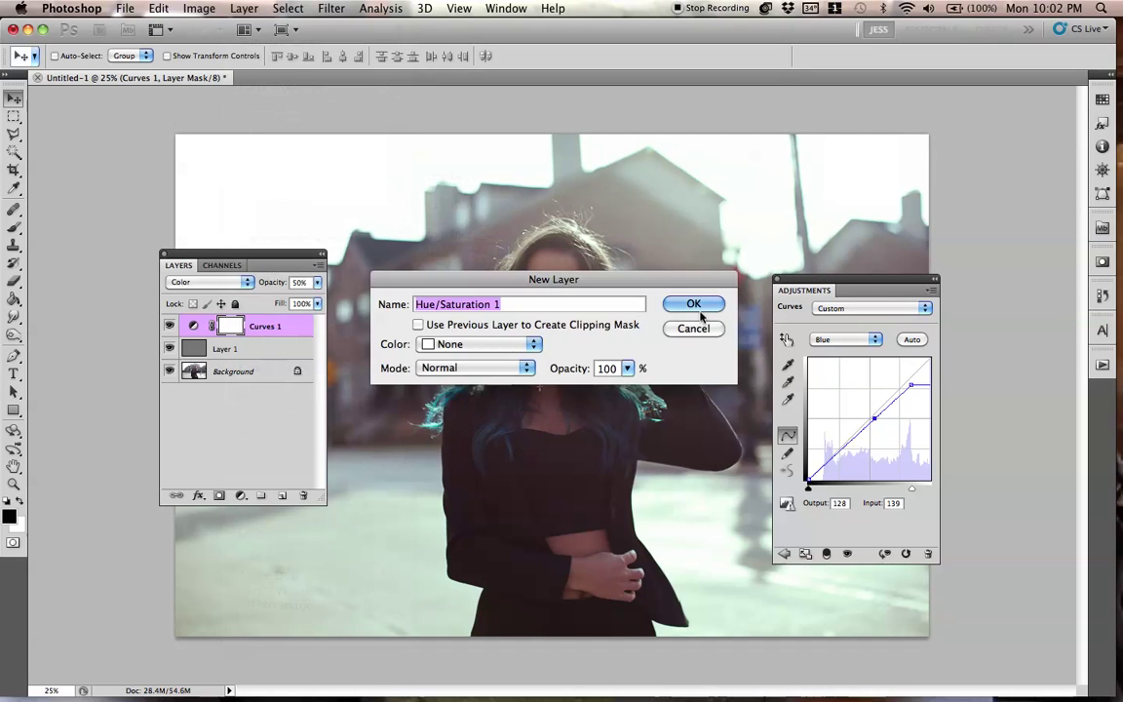
{"action": "left_click", "coordinate": [677, 303]}
{"action": "left_click_drag", "start_coordinate": [799, 283], "coordinate": [792, 265]}
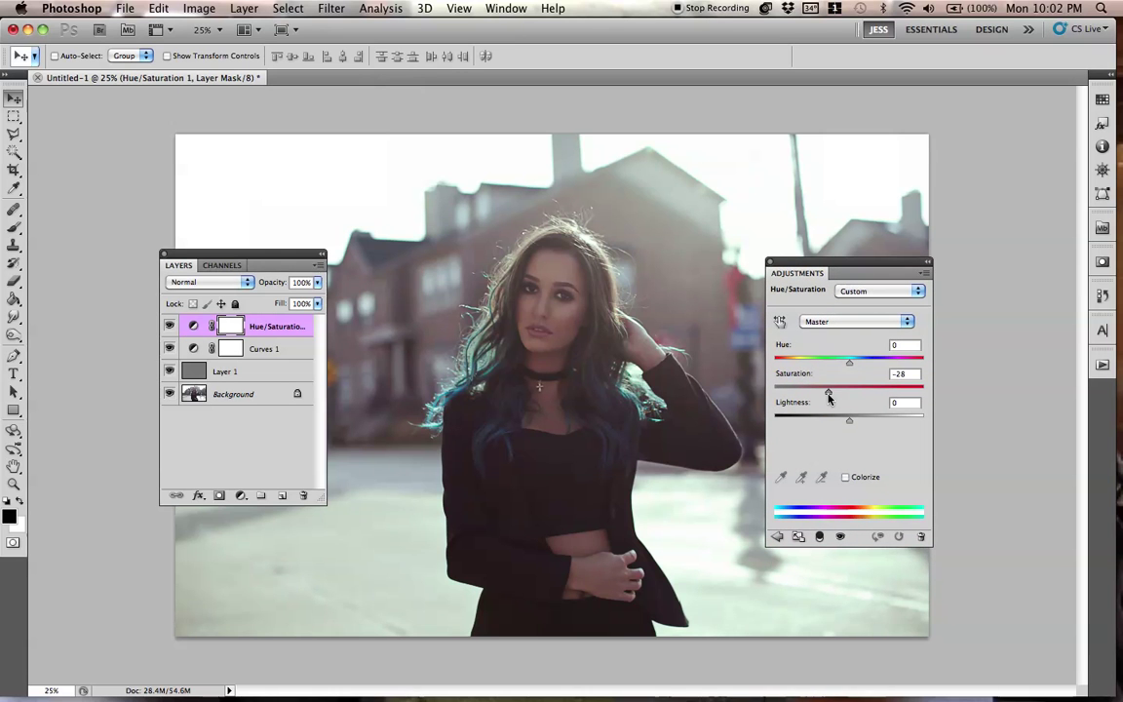
{"action": "left_click_drag", "start_coordinate": [828, 397], "coordinate": [824, 397]}
{"action": "left_click_drag", "start_coordinate": [849, 419], "coordinate": [856, 421]}
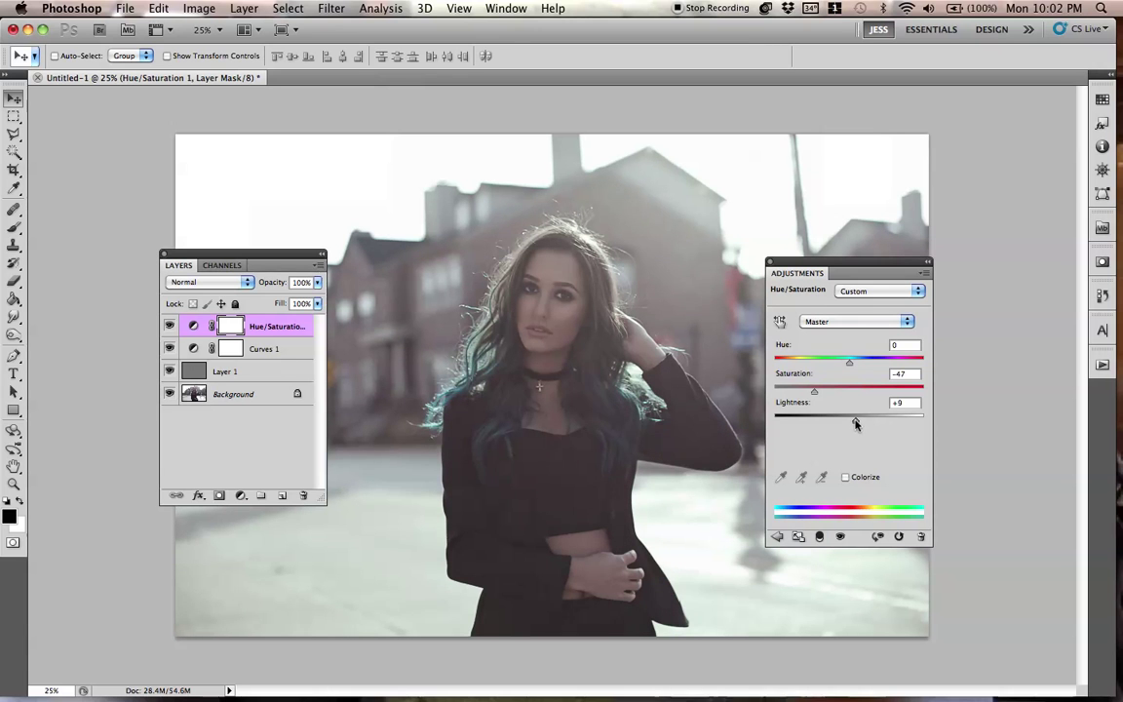
Step: Set the Hue/Saturation layer's blending mode to Overlay, compare before and after, and lower its opacity to 77%
{"action": "left_click", "coordinate": [249, 284]}
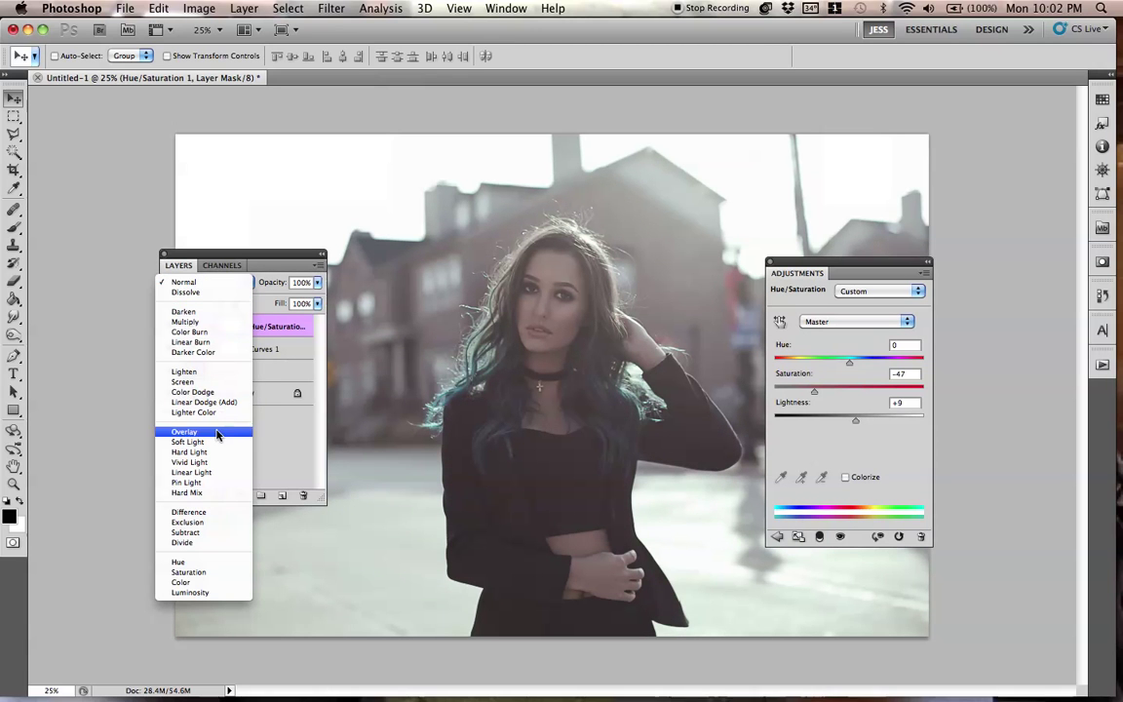
{"action": "left_click", "coordinate": [185, 430]}
{"action": "left_click", "coordinate": [172, 327]}
{"action": "left_click", "coordinate": [173, 329]}
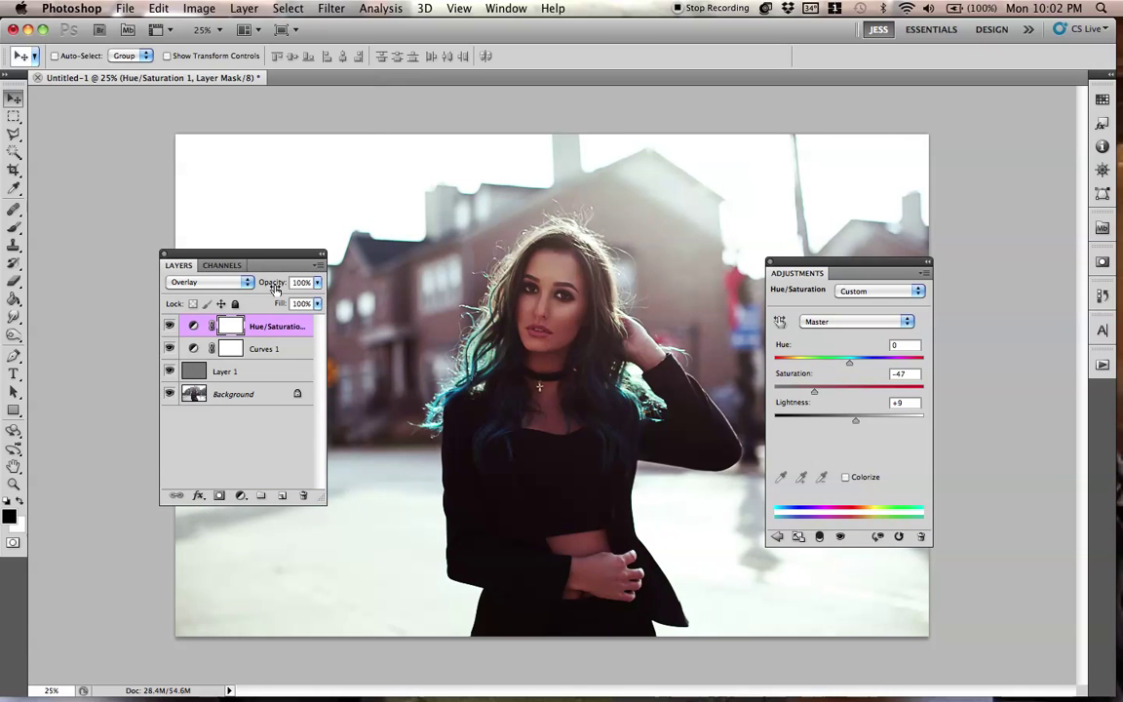
{"action": "mouse_move", "coordinate": [276, 288]}
{"action": "left_mouse_down"}
{"action": "mouse_move", "coordinate": [260, 290]}
{"action": "mouse_move", "coordinate": [340, 277]}
{"action": "mouse_move", "coordinate": [278, 275]}
{"action": "left_mouse_up"}
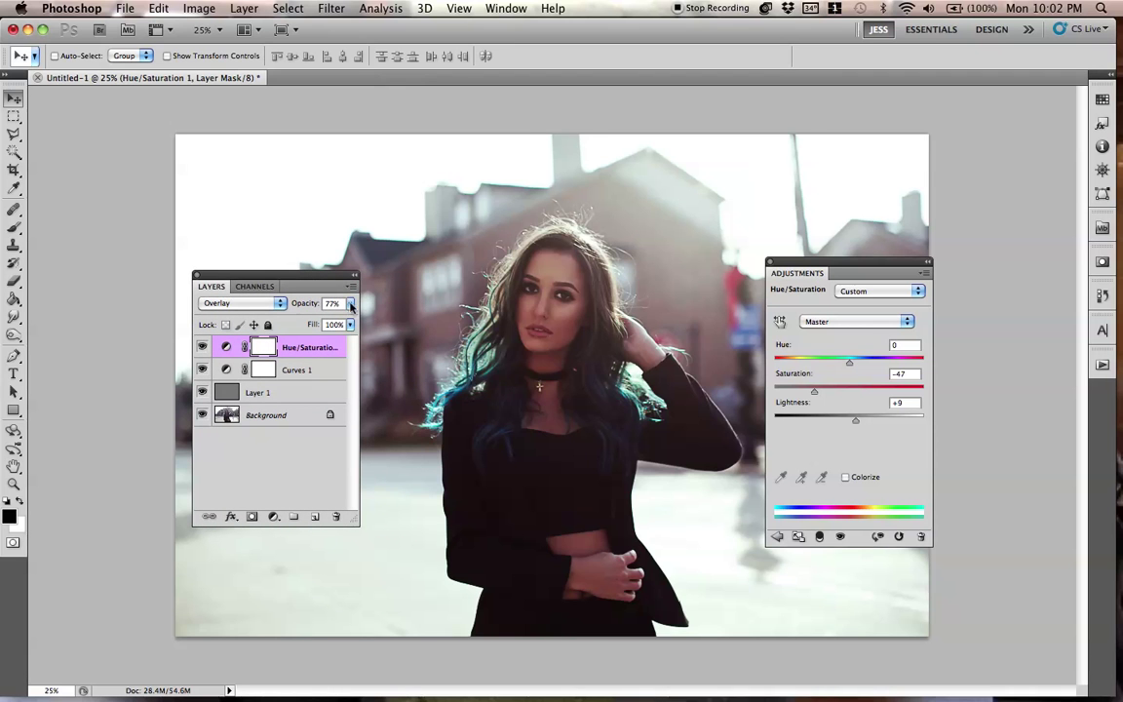
Step: Add a Selective Color adjustment layer in Normal mode above the Hue/Saturation layer
{"action": "left_click", "coordinate": [256, 11]}
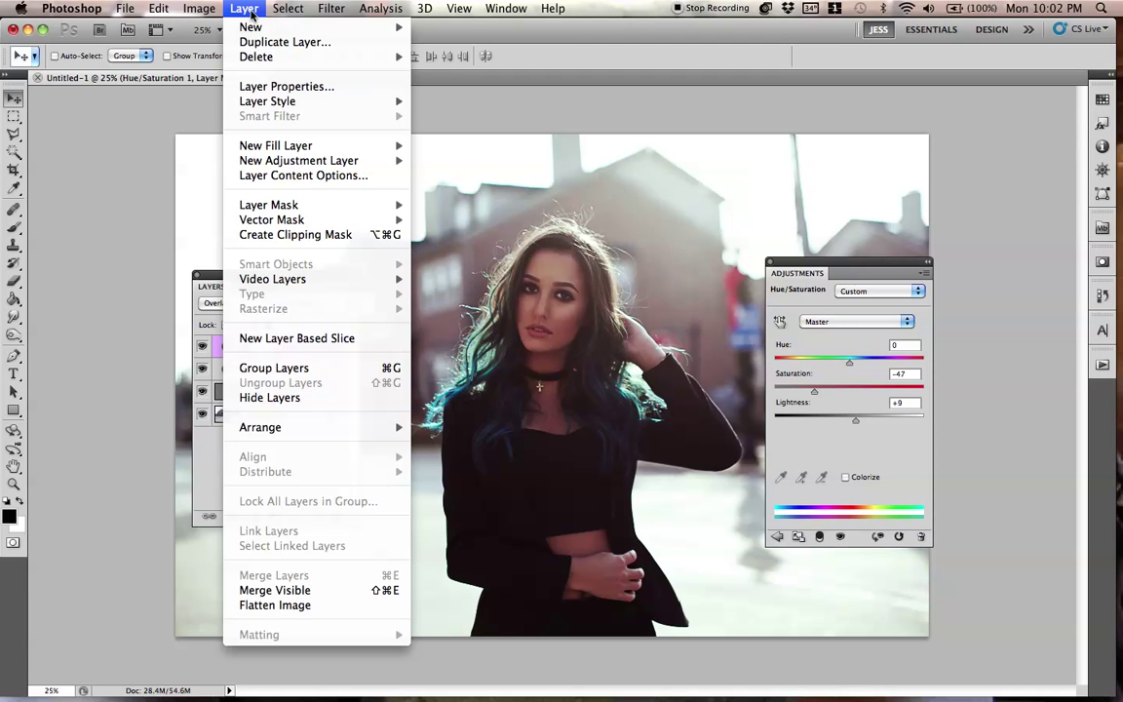
{"action": "mouse_move", "coordinate": [351, 167]}
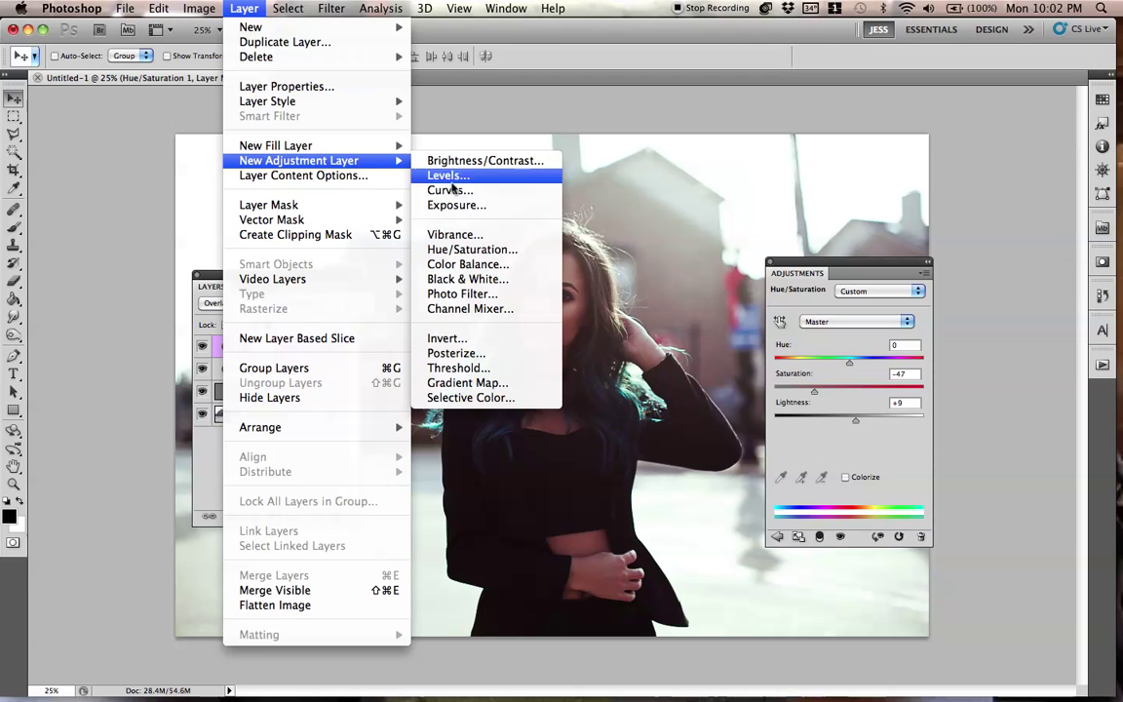
{"action": "left_click", "coordinate": [471, 397]}
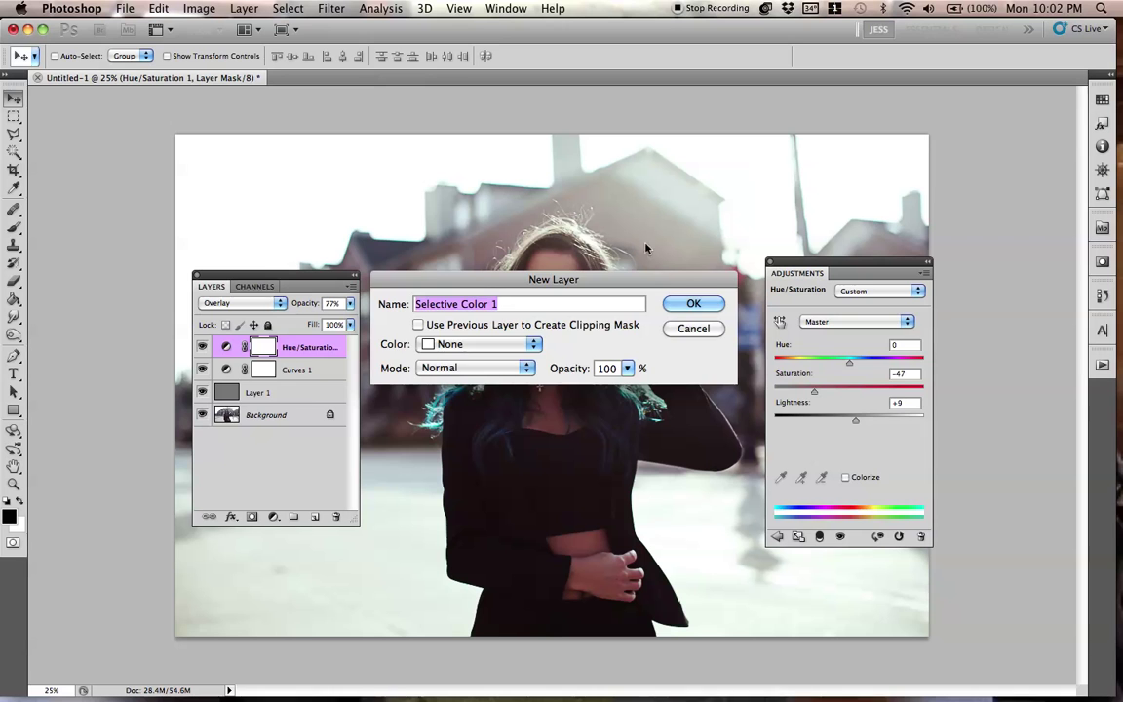
{"action": "left_click", "coordinate": [685, 305]}
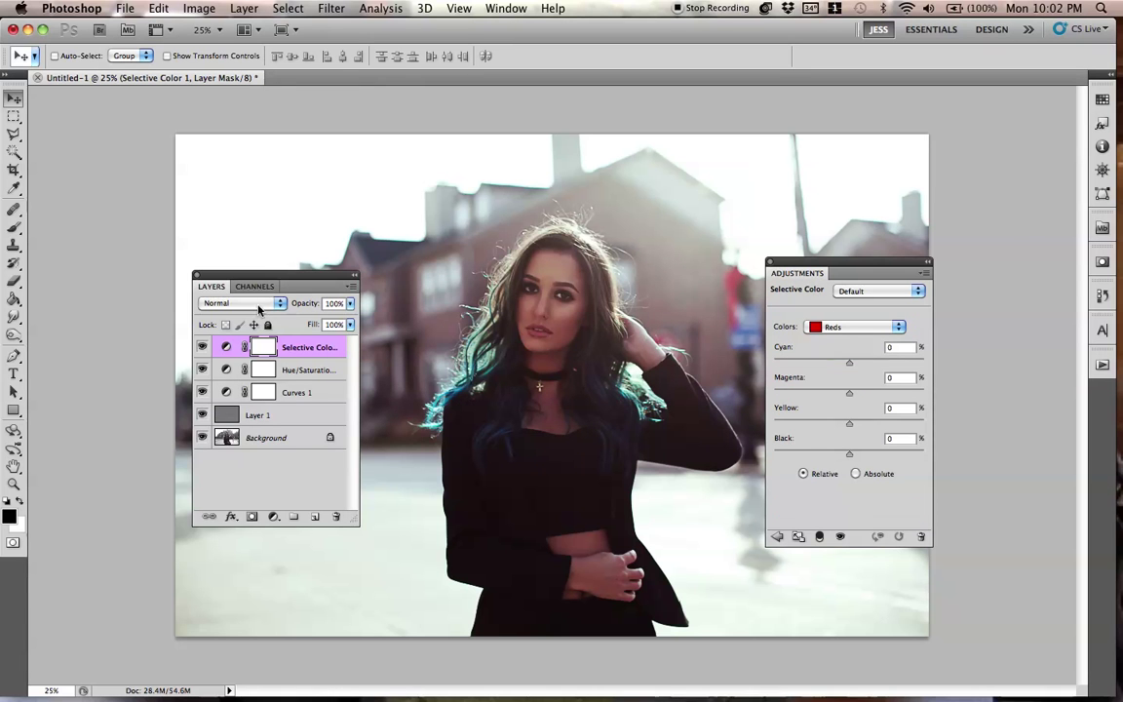
{"action": "left_click", "coordinate": [263, 305]}
{"action": "left_click", "coordinate": [277, 306]}
{"action": "left_click_drag", "start_coordinate": [804, 273], "coordinate": [780, 282]}
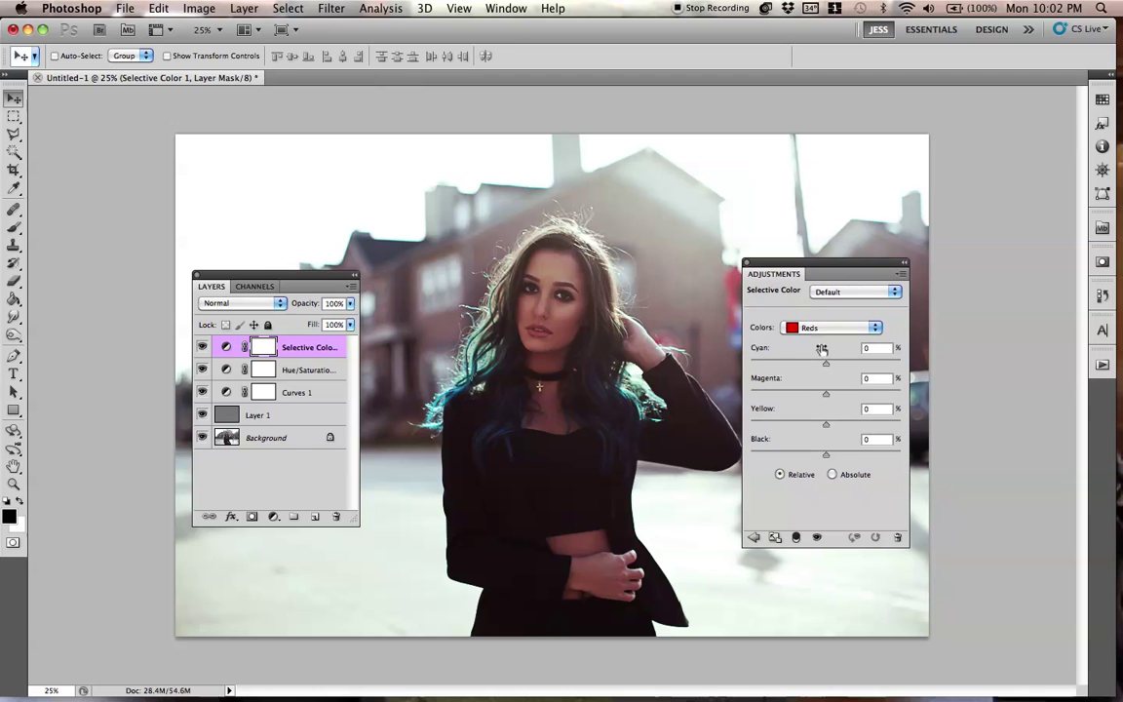
Step: Adjust the Whites in Selective Color to Cyan -57, Magenta -100, Yellow -94 and Black +39, using the Relative method
{"action": "left_click", "coordinate": [817, 329]}
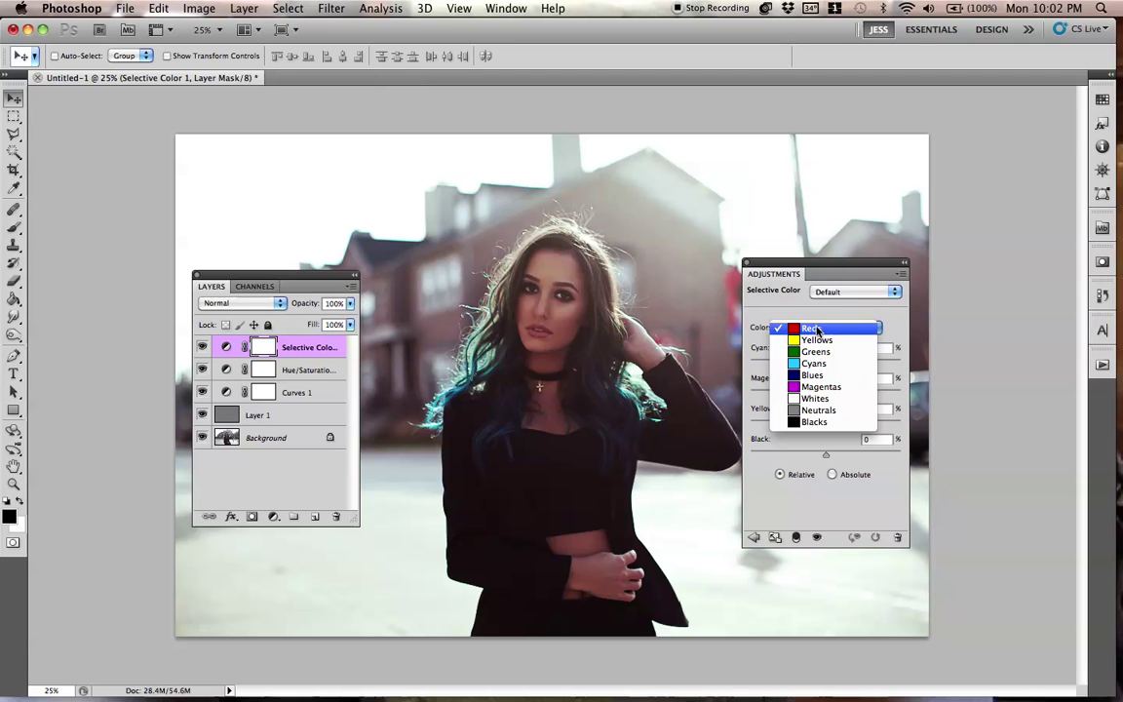
{"action": "left_click", "coordinate": [792, 397]}
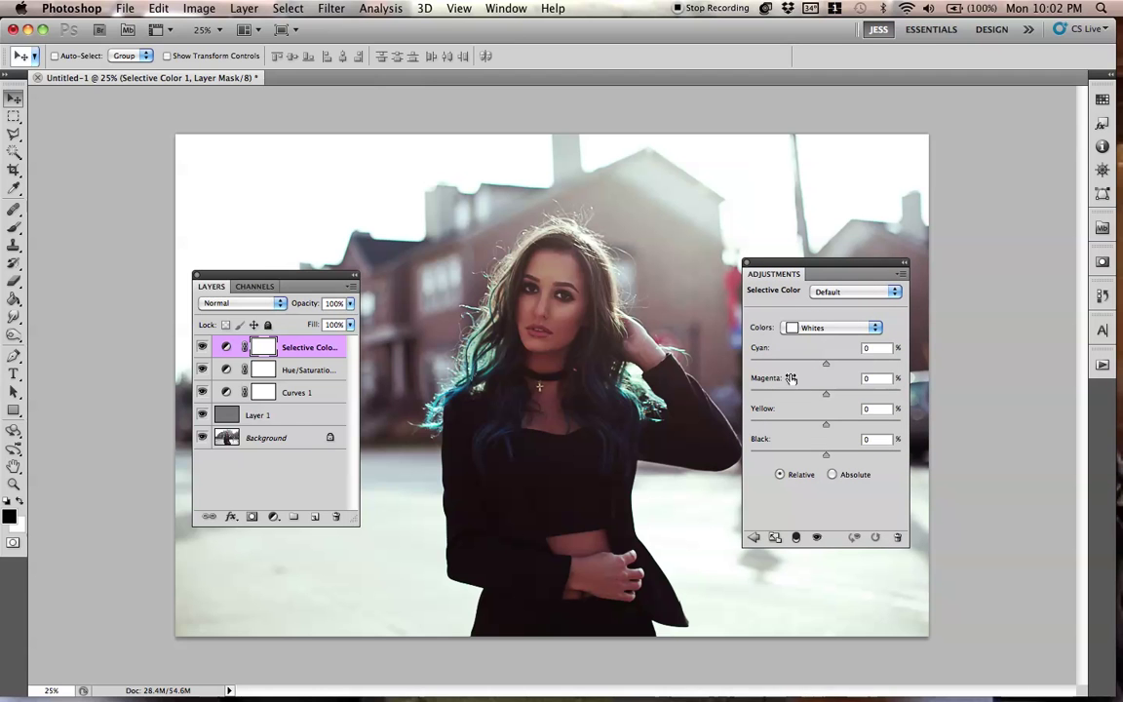
{"action": "left_click_drag", "start_coordinate": [825, 362], "coordinate": [798, 366]}
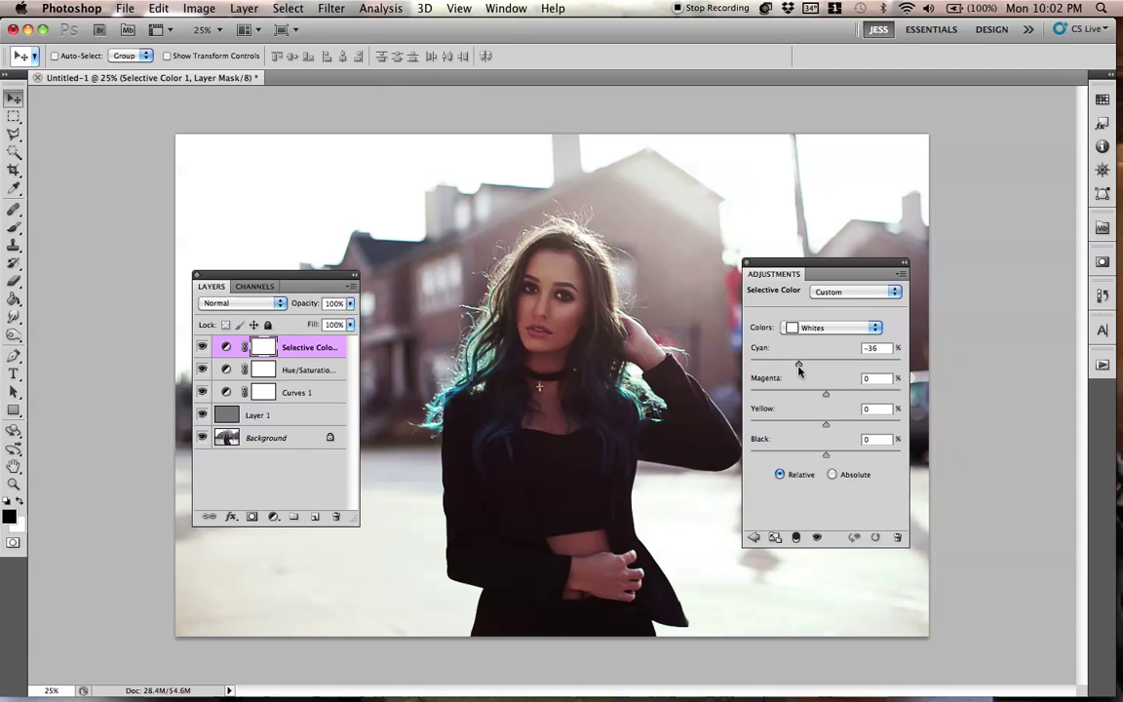
{"action": "left_click_drag", "start_coordinate": [793, 372], "coordinate": [757, 394]}
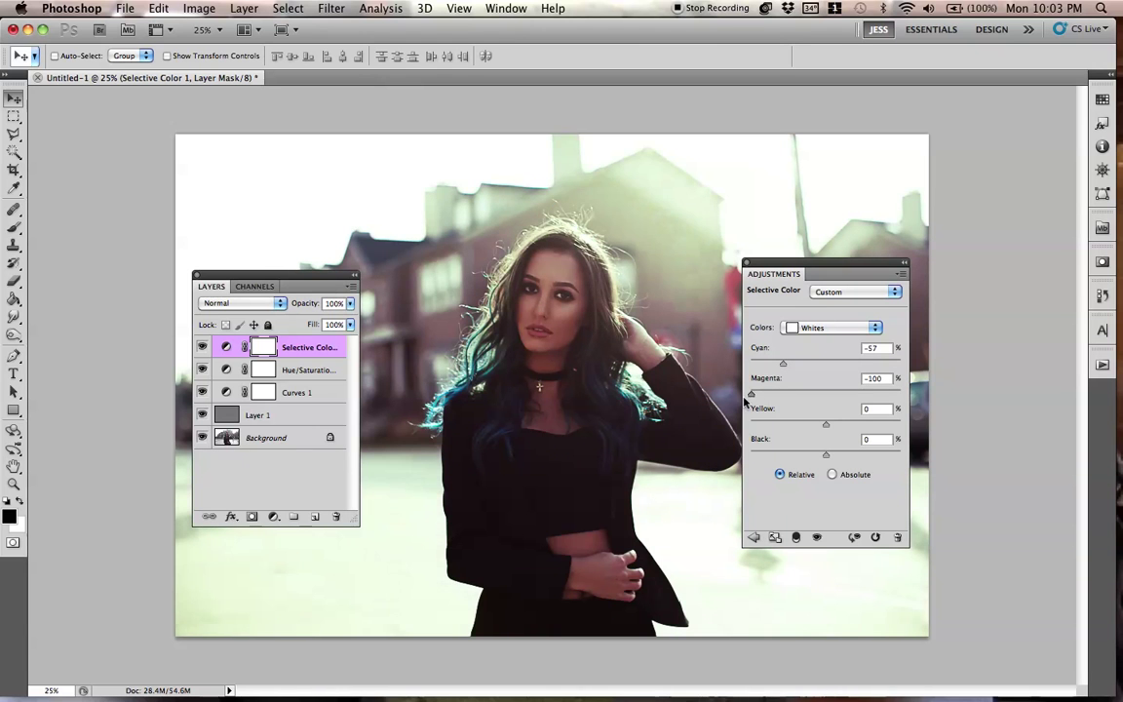
{"action": "left_click_drag", "start_coordinate": [826, 425], "coordinate": [758, 433]}
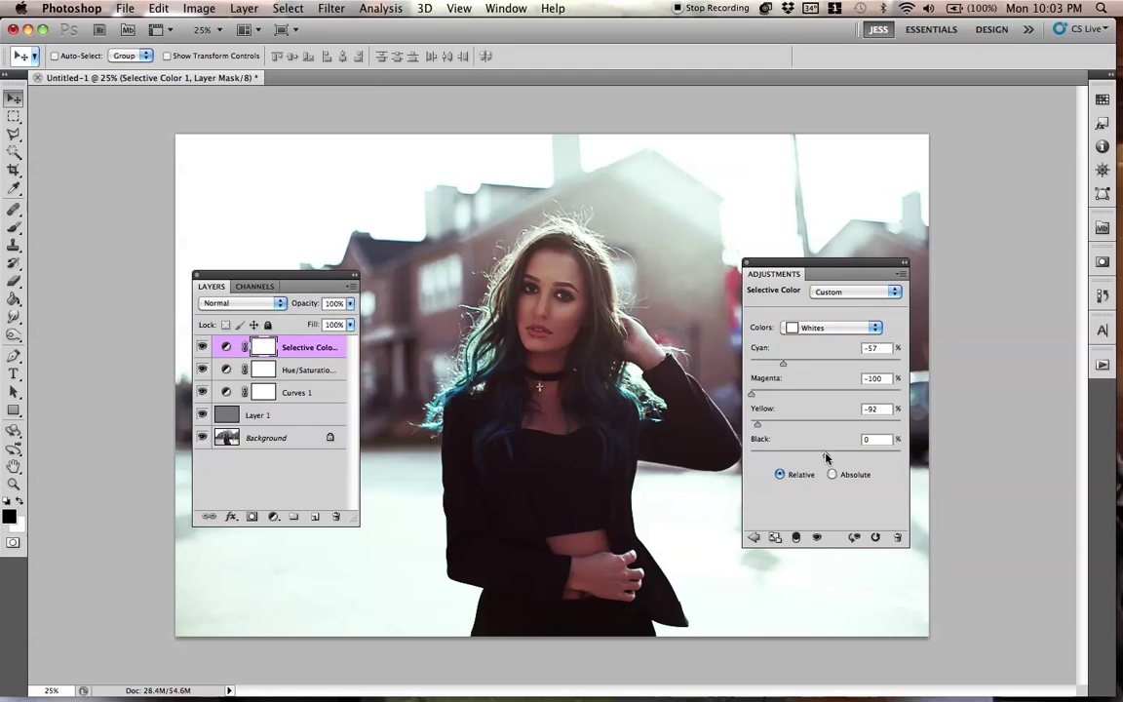
{"action": "left_click_drag", "start_coordinate": [826, 457], "coordinate": [838, 462]}
{"action": "left_click_drag", "start_coordinate": [901, 457], "coordinate": [767, 453]}
{"action": "left_click_drag", "start_coordinate": [882, 453], "coordinate": [904, 459]}
{"action": "left_click_drag", "start_coordinate": [857, 476], "coordinate": [855, 475]}
Step: Lower the Selective Color layer's opacity to 70% and toggle its visibility to compare before and after
{"action": "left_click", "coordinate": [305, 305]}
{"action": "left_click_drag", "start_coordinate": [289, 308], "coordinate": [288, 310]}
{"action": "left_click", "coordinate": [202, 348]}
{"action": "left_click", "coordinate": [201, 348]}
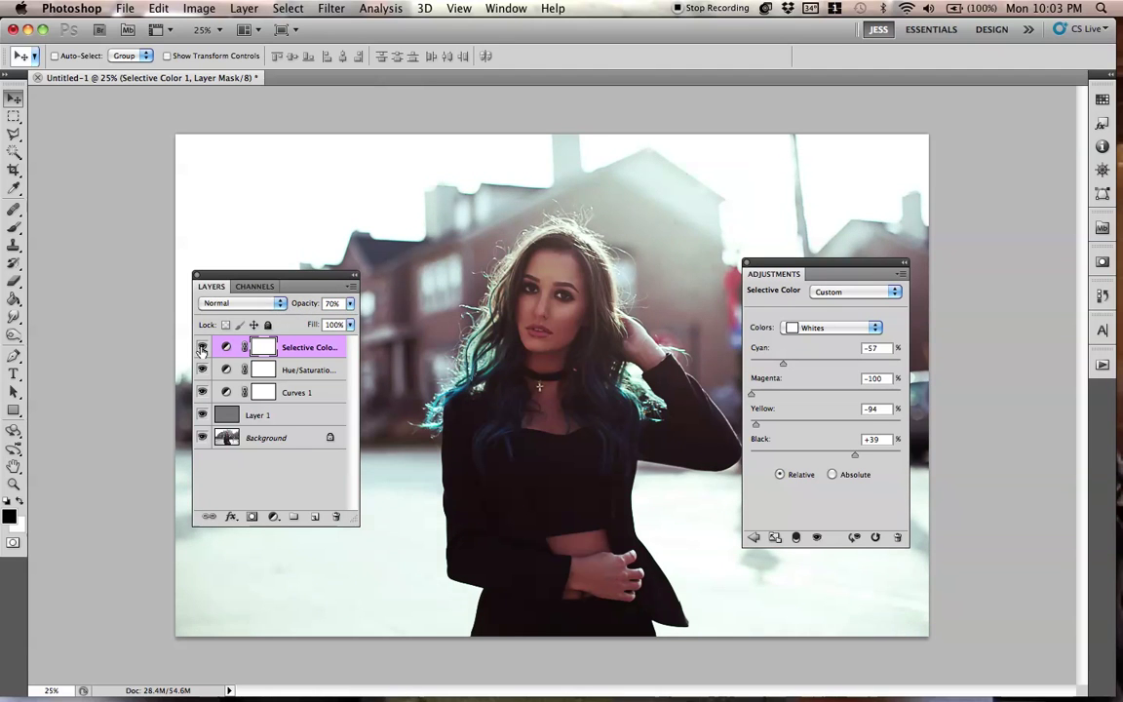
{"action": "left_click", "coordinate": [202, 348]}
{"action": "left_click", "coordinate": [202, 348]}
{"action": "left_click_drag", "start_coordinate": [785, 272], "coordinate": [869, 287]}
{"action": "left_click_drag", "start_coordinate": [259, 278], "coordinate": [226, 281]}
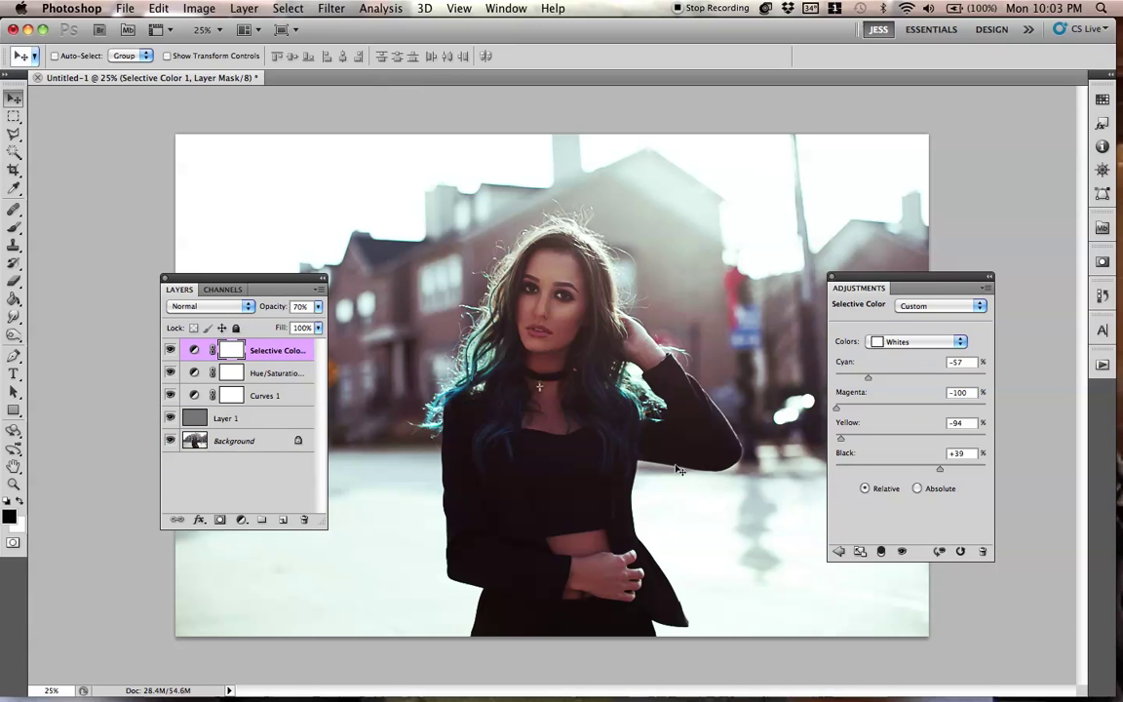
{"action": "left_click", "coordinate": [170, 350]}
{"action": "left_click", "coordinate": [171, 350]}
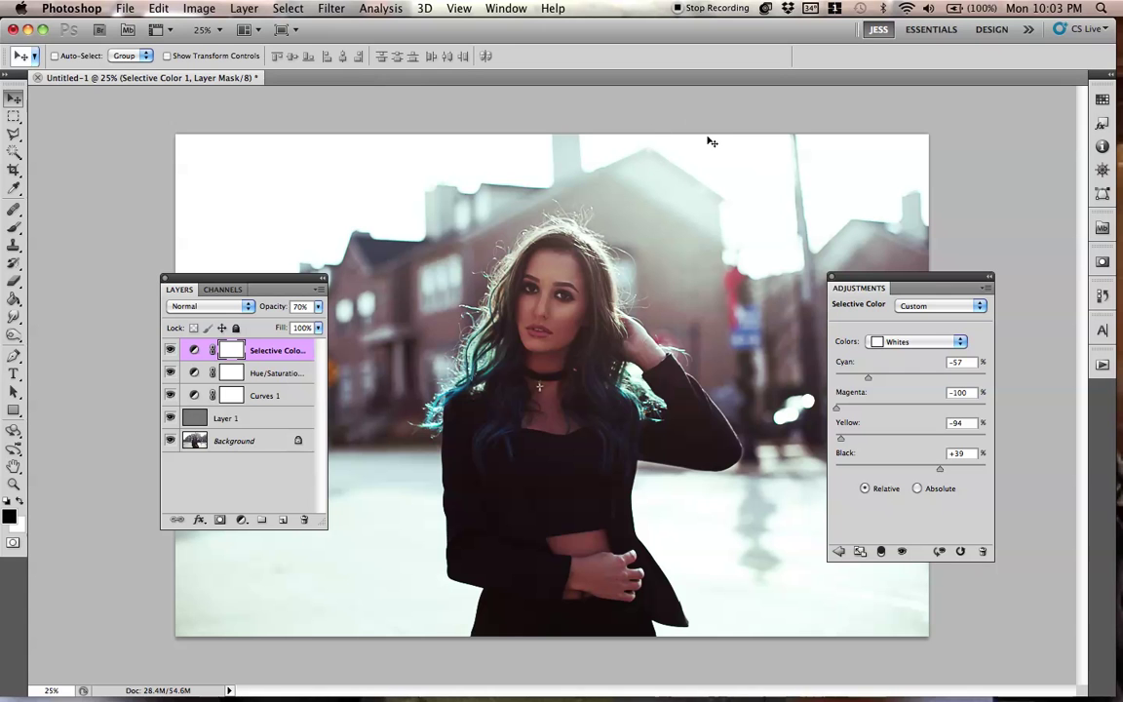
{"action": "left_click_drag", "start_coordinate": [863, 293], "coordinate": [810, 296]}
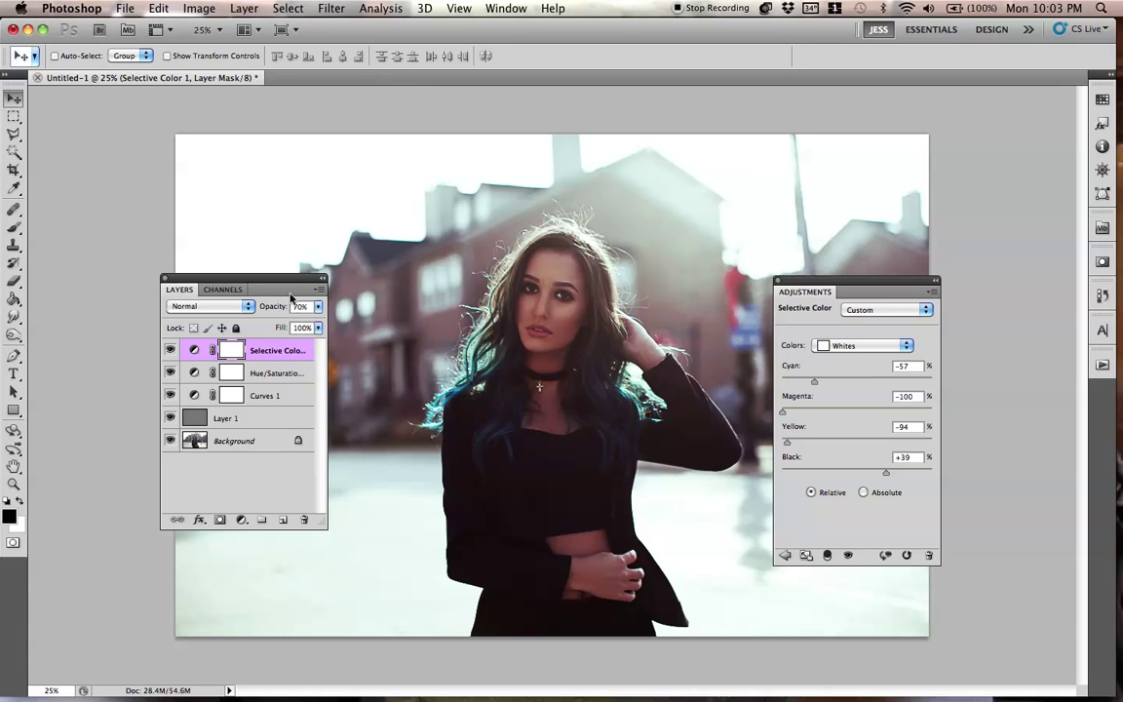
{"action": "left_click_drag", "start_coordinate": [291, 294], "coordinate": [331, 298]}
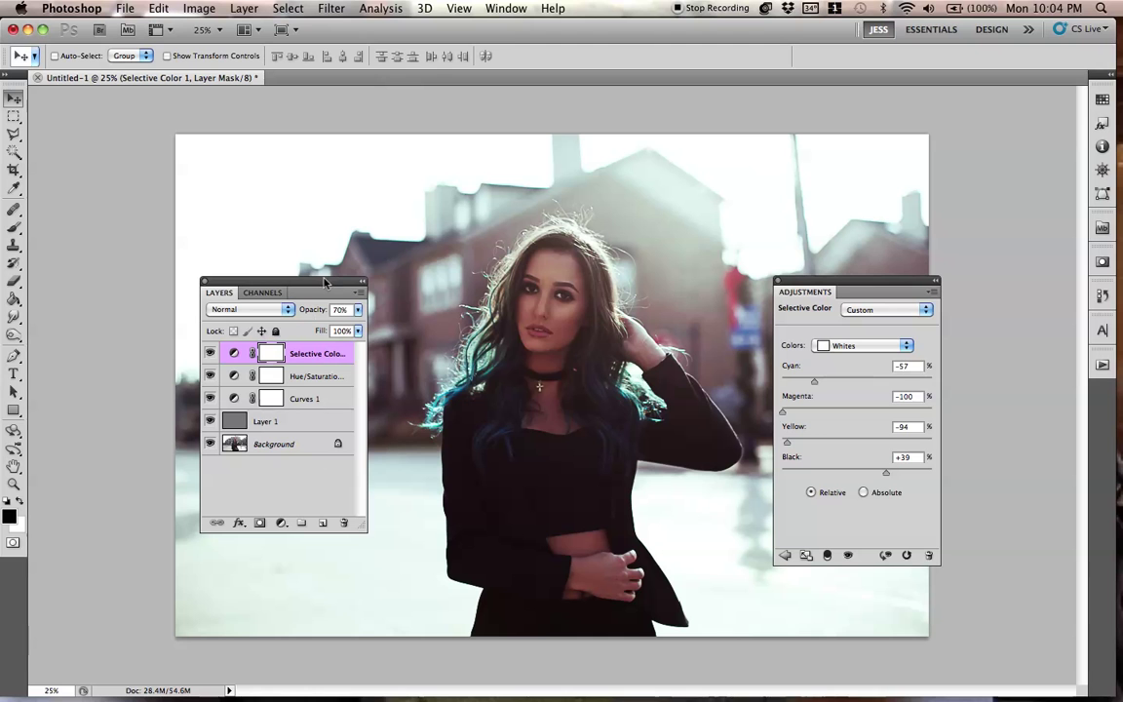
{"action": "left_click_drag", "start_coordinate": [329, 286], "coordinate": [329, 297]}
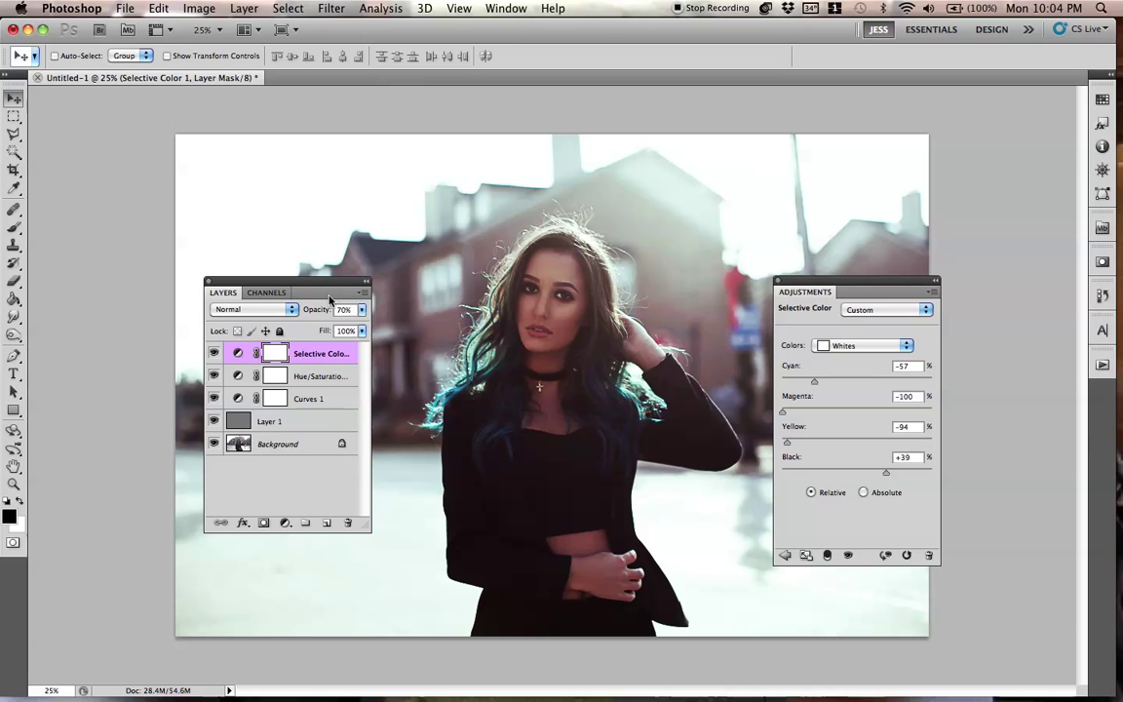
Step: Add an Exposure adjustment layer above Selective Color with Exposure +0.31 and Offset -0.0026
{"action": "left_click", "coordinate": [243, 8]}
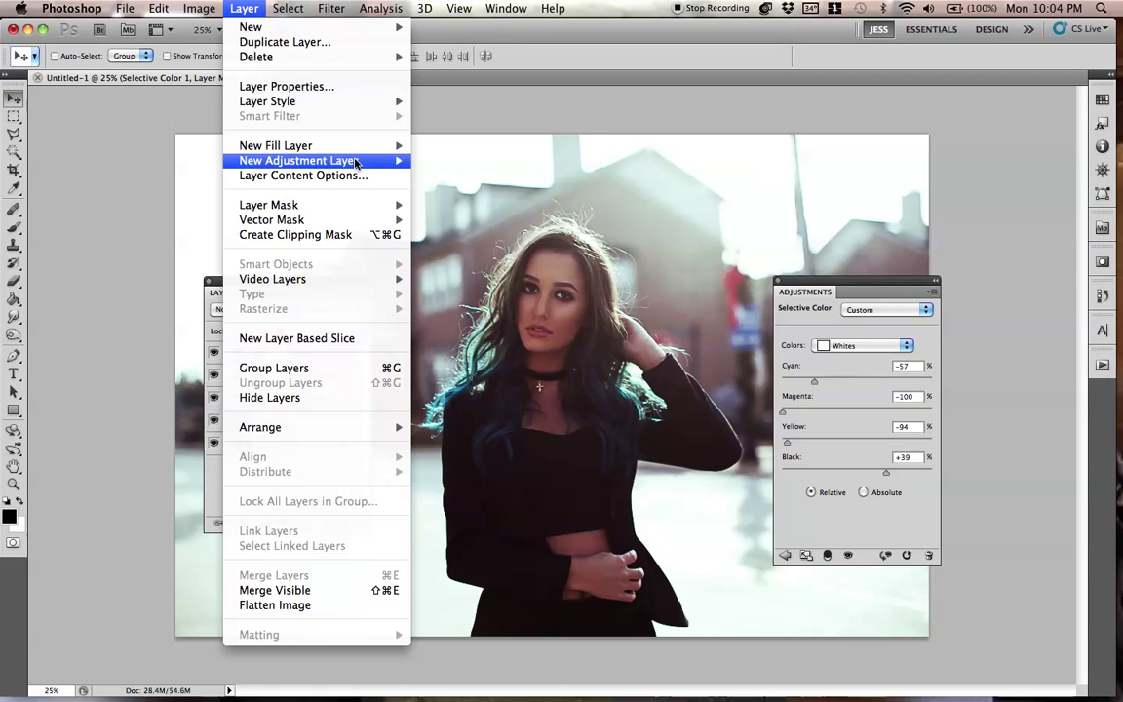
{"action": "mouse_move", "coordinate": [356, 163]}
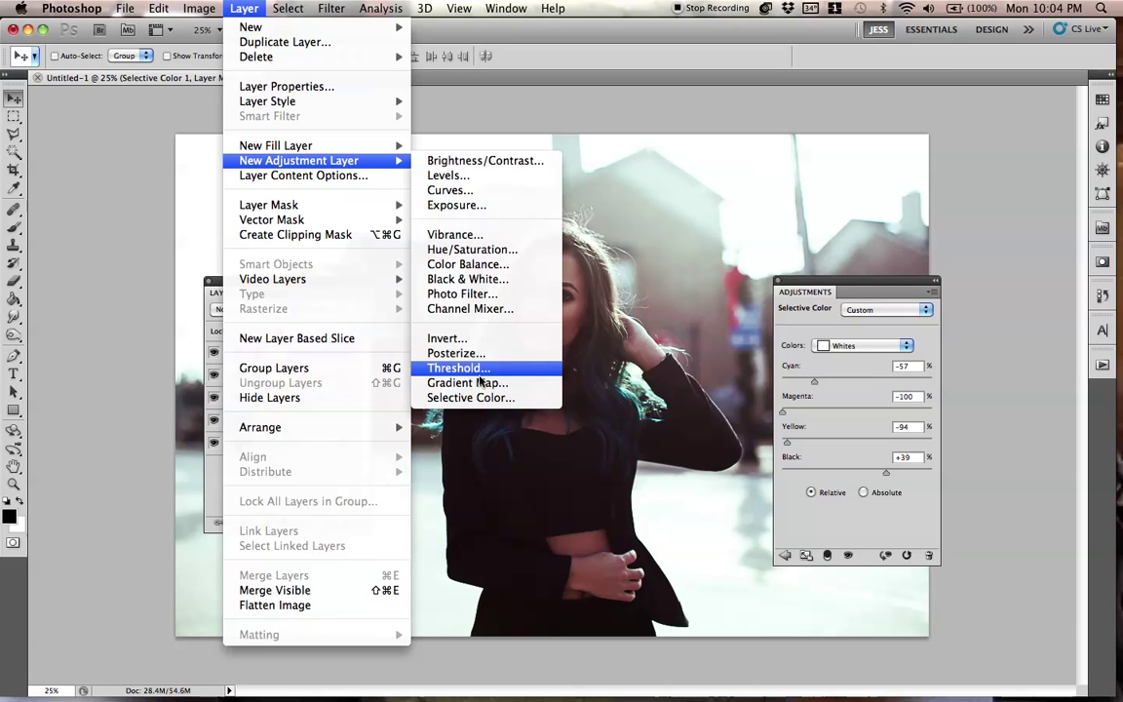
{"action": "key", "text": "Escape"}
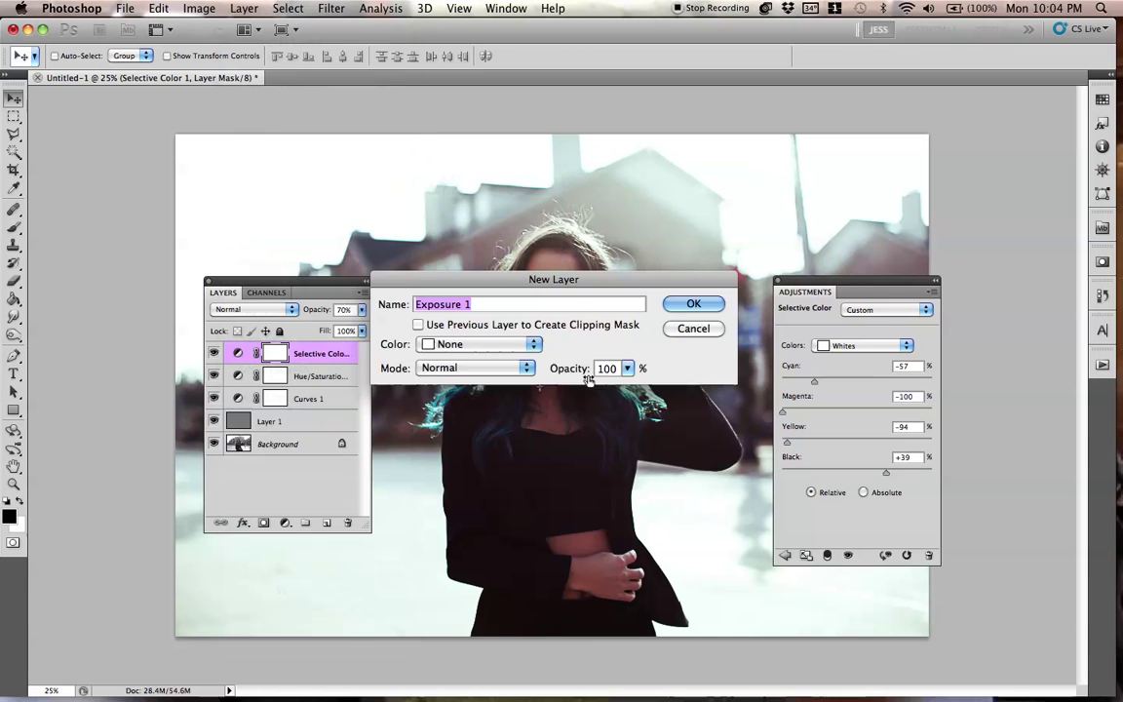
{"action": "left_click", "coordinate": [702, 300]}
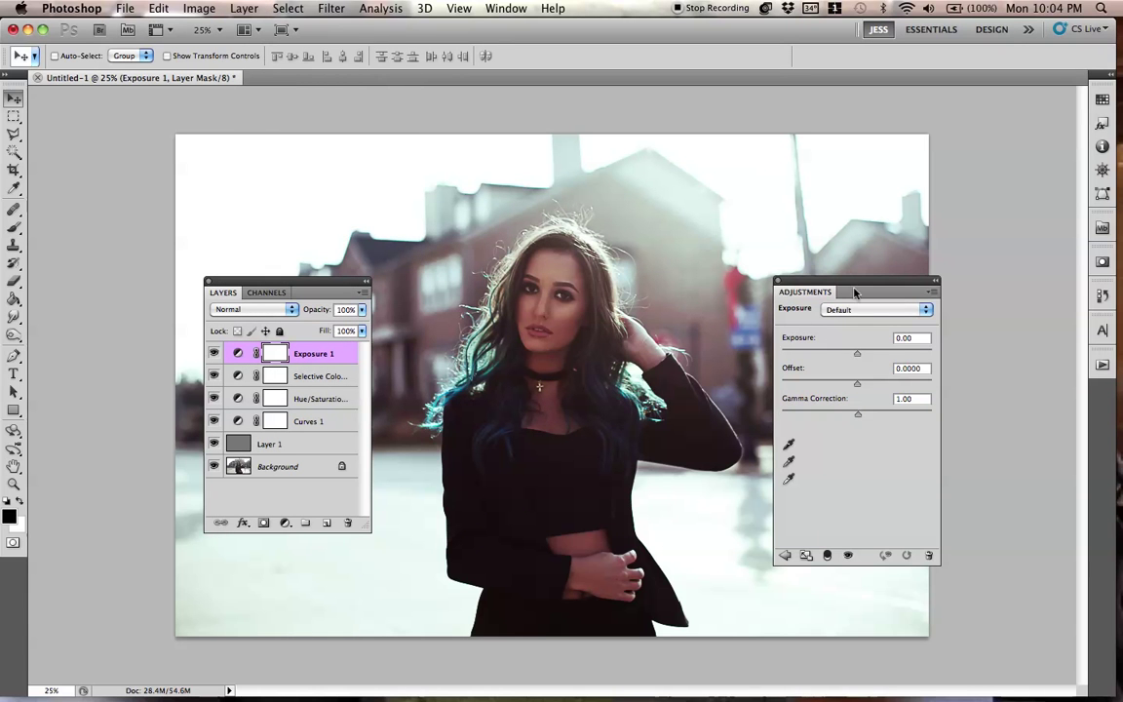
{"action": "left_click_drag", "start_coordinate": [854, 292], "coordinate": [865, 295]}
{"action": "left_click_drag", "start_coordinate": [868, 357], "coordinate": [871, 361]}
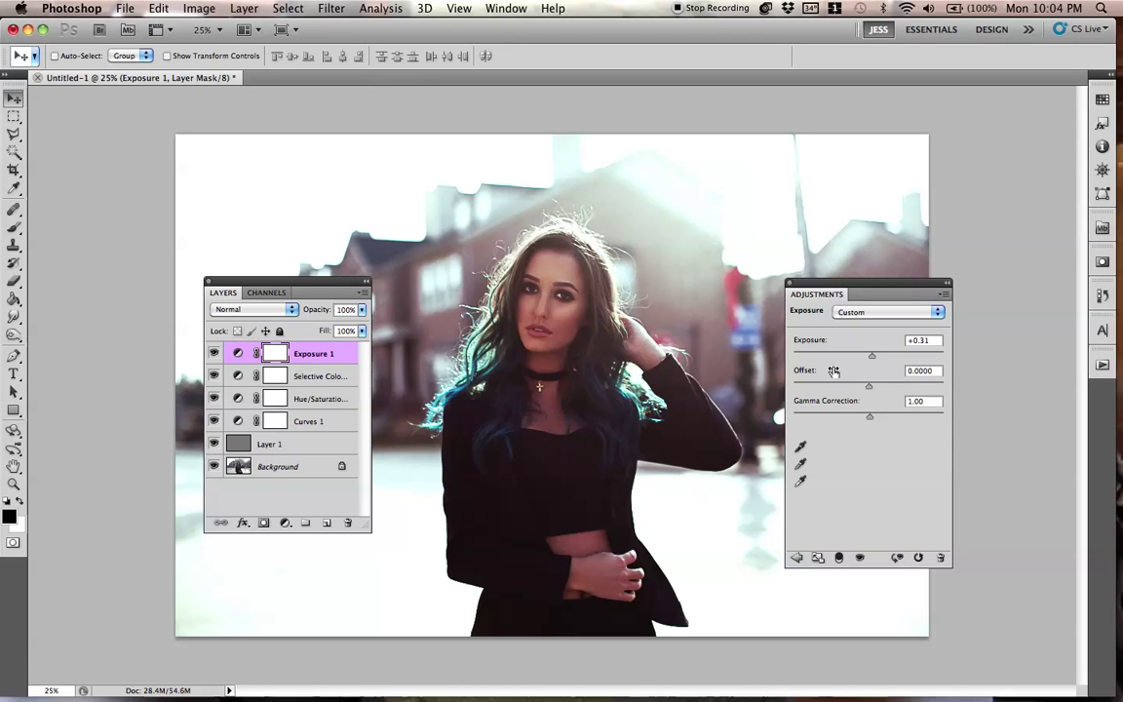
{"action": "mouse_move", "coordinate": [869, 386]}
{"action": "left_mouse_down"}
{"action": "mouse_move", "coordinate": [896, 393]}
{"action": "mouse_move", "coordinate": [868, 397]}
{"action": "left_mouse_up"}
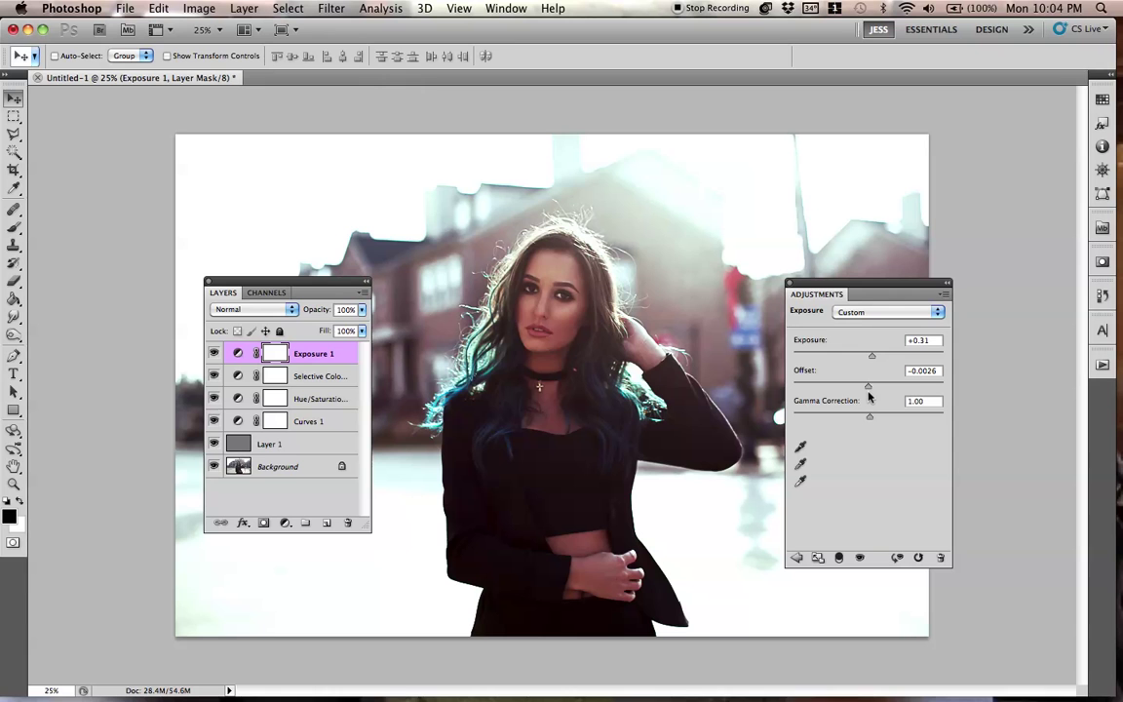
Step: Lower the Exposure layer's opacity to 34% and toggle its visibility to compare before and after
{"action": "left_click", "coordinate": [213, 355]}
{"action": "left_click", "coordinate": [214, 355]}
{"action": "left_click", "coordinate": [214, 355]}
{"action": "left_click", "coordinate": [213, 355]}
{"action": "left_click_drag", "start_coordinate": [321, 309], "coordinate": [198, 359]}
{"action": "left_click", "coordinate": [213, 354]}
{"action": "left_click", "coordinate": [214, 354]}
{"action": "left_click", "coordinate": [214, 354]}
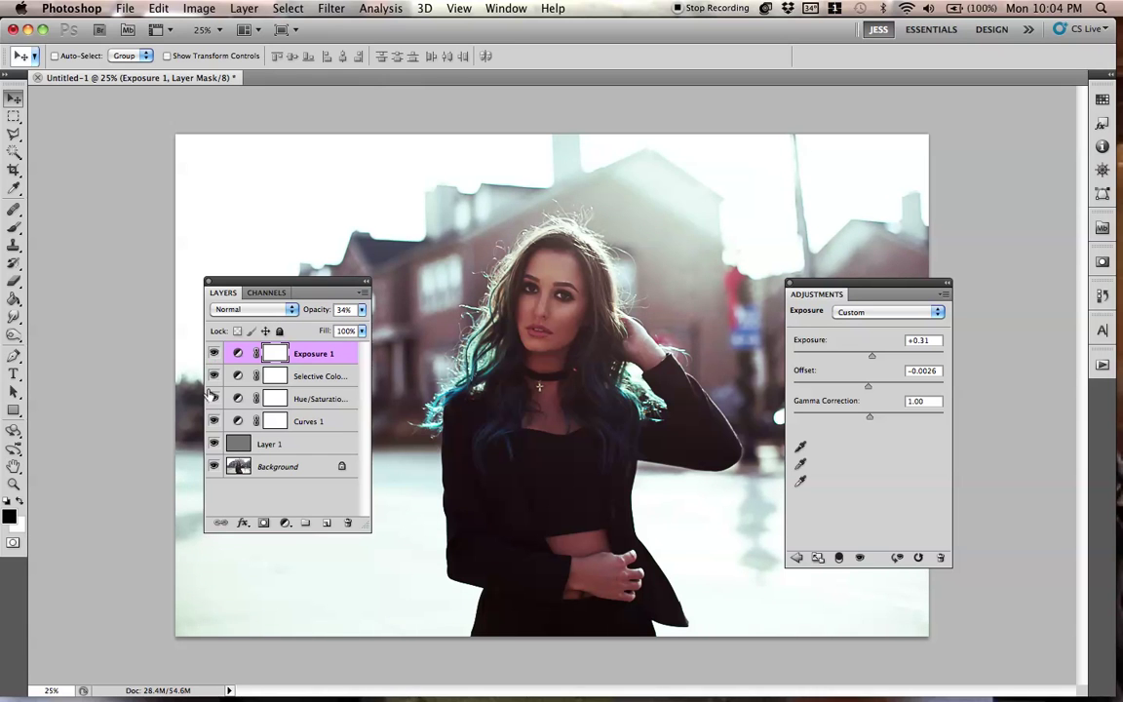
Step: Lower the Selective Color layer's opacity to 65% and check the Hue/Saturation layer's effect by hiding and showing it
{"action": "left_click", "coordinate": [214, 376]}
{"action": "left_click", "coordinate": [320, 376]}
{"action": "left_click_drag", "start_coordinate": [322, 312], "coordinate": [312, 316]}
{"action": "left_click", "coordinate": [214, 398]}
{"action": "left_click", "coordinate": [213, 398]}
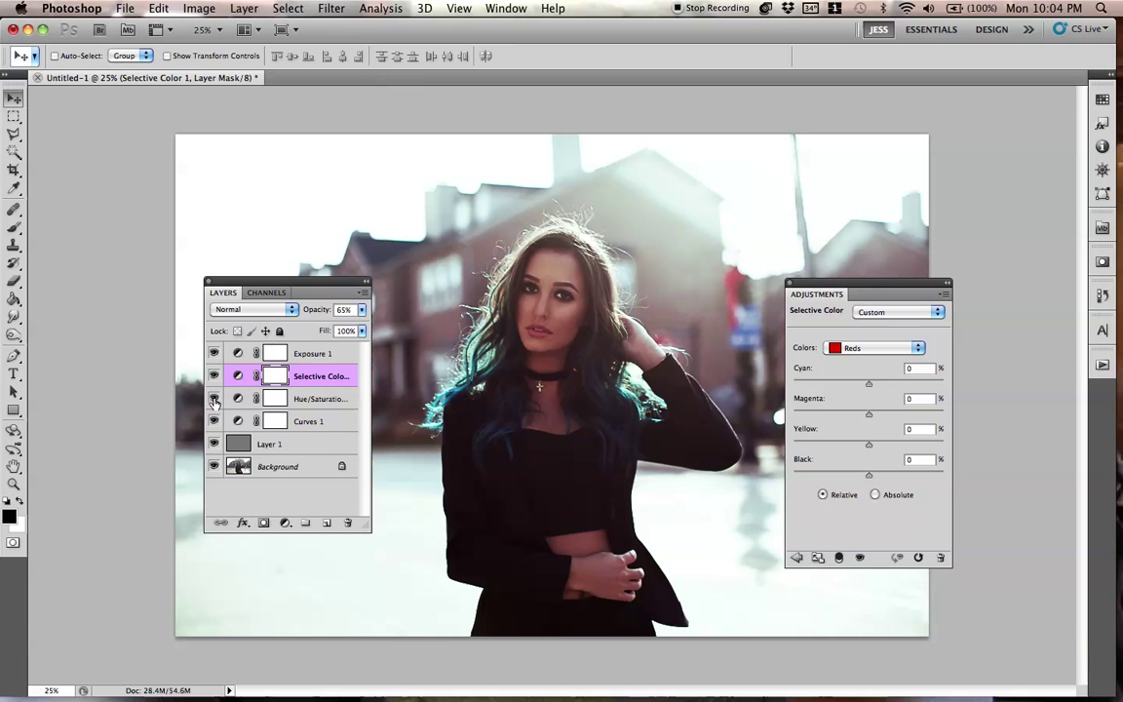
{"action": "left_click", "coordinate": [213, 399]}
{"action": "left_click", "coordinate": [213, 398]}
Step: Add a new empty layer directly above the Exposure layer
{"action": "left_click", "coordinate": [312, 353]}
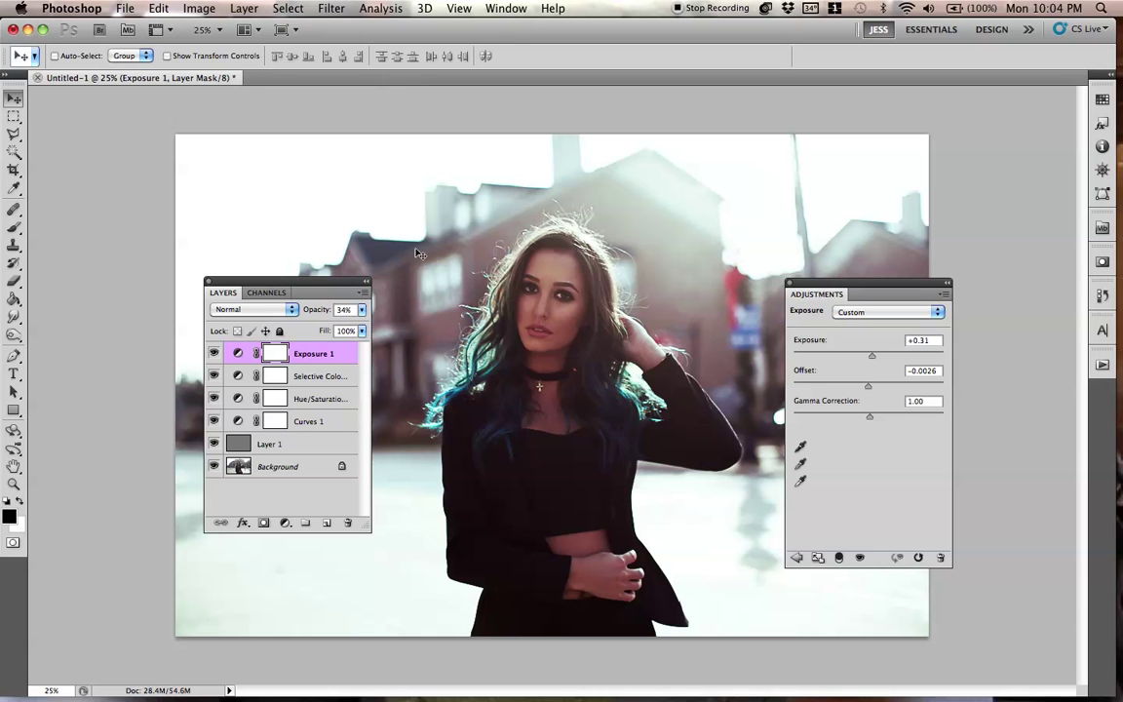
{"action": "key", "text": "super+shift+n"}
{"action": "left_click", "coordinate": [704, 302]}
{"action": "left_click_drag", "start_coordinate": [855, 290], "coordinate": [897, 290]}
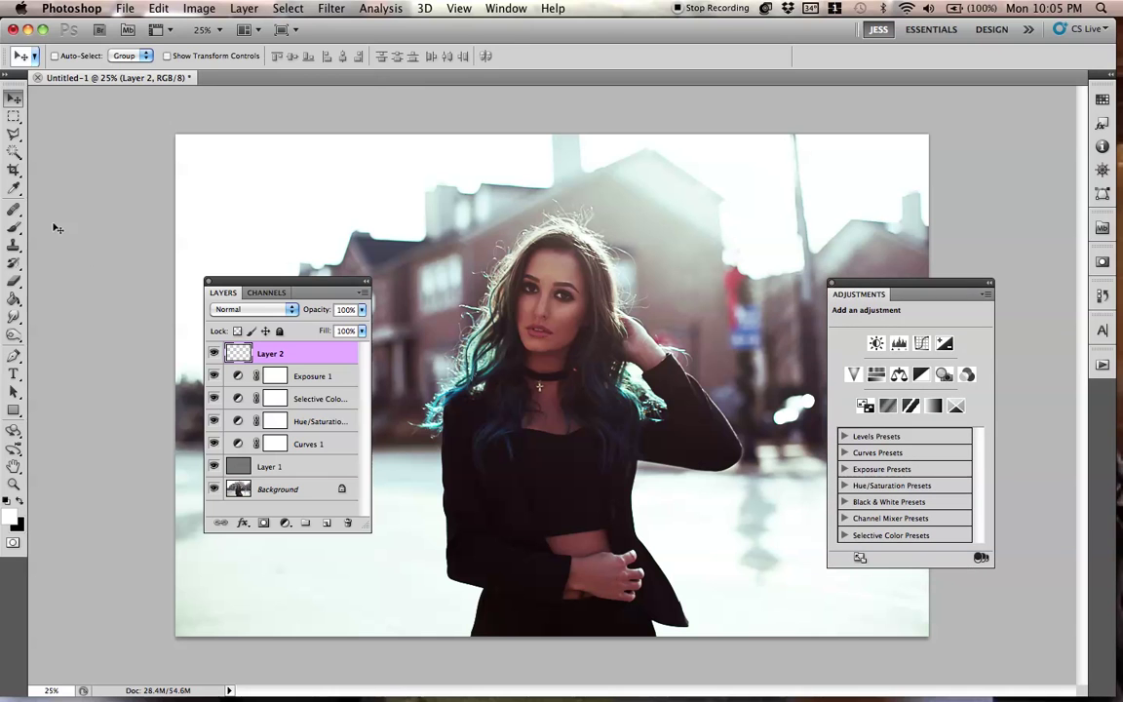
Step: Choose the Brush tool, sample the teal from the woman's hair as the foreground color, and enlarge the brush to 300
{"action": "left_click", "coordinate": [13, 228]}
{"action": "mouse_move", "coordinate": [458, 321]}
{"action": "left_mouse_down"}
{"action": "mouse_move", "coordinate": [482, 372]}
{"action": "mouse_move", "coordinate": [473, 346]}
{"action": "mouse_move", "coordinate": [477, 361]}
{"action": "left_mouse_up"}
{"action": "key", "text": "bracketright"}
{"action": "key", "text": "bracketright"}
{"action": "key", "text": "bracketright"}
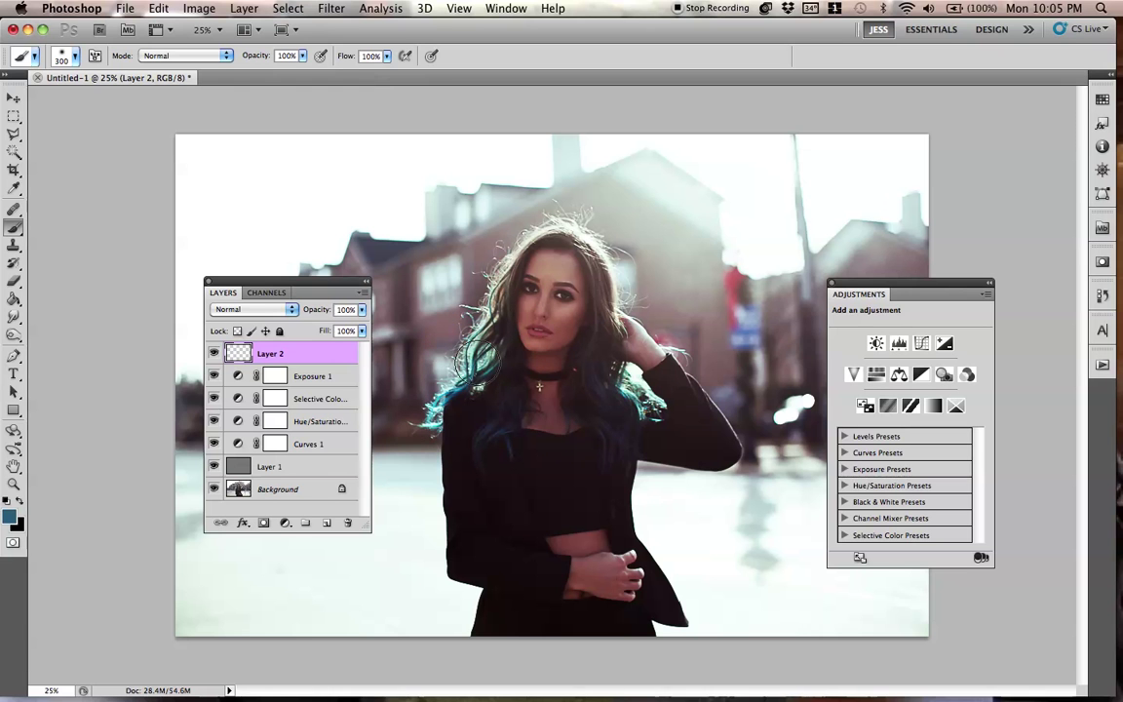
Step: Set the new empty layer's blend mode to Overlay and paint teal over the woman's hair with a 250 brush at 11% opacity
{"action": "left_click", "coordinate": [252, 309]}
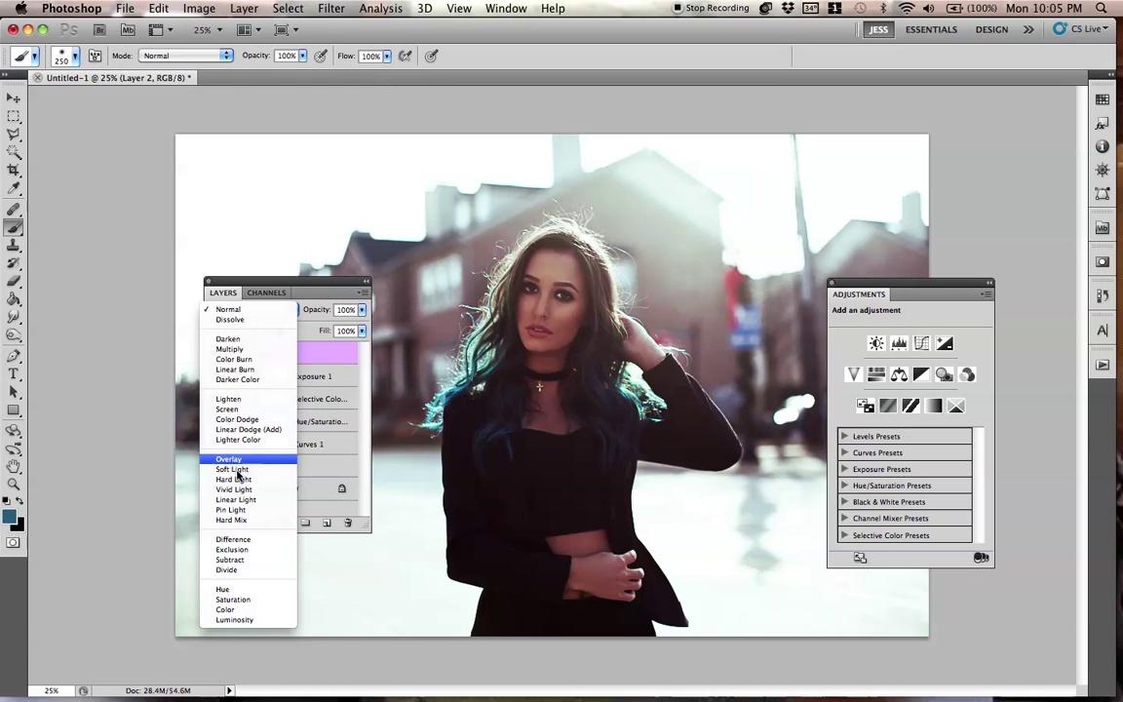
{"action": "left_click", "coordinate": [230, 459]}
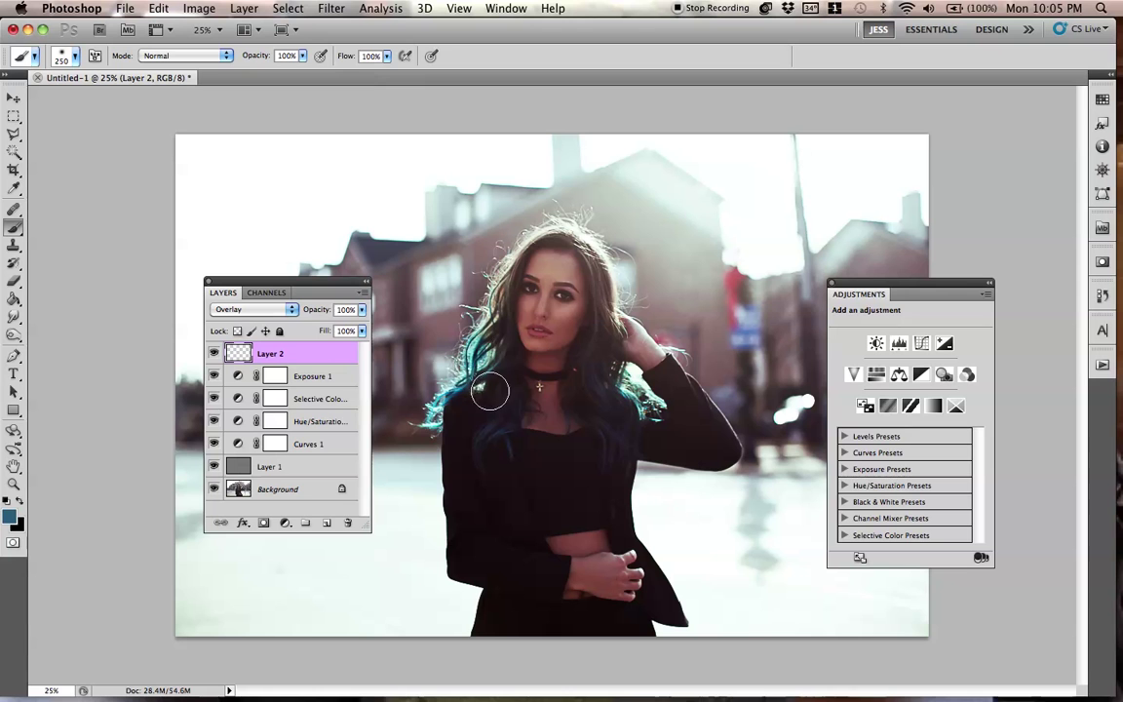
{"action": "key", "text": "1"}
{"action": "key", "text": "1"}
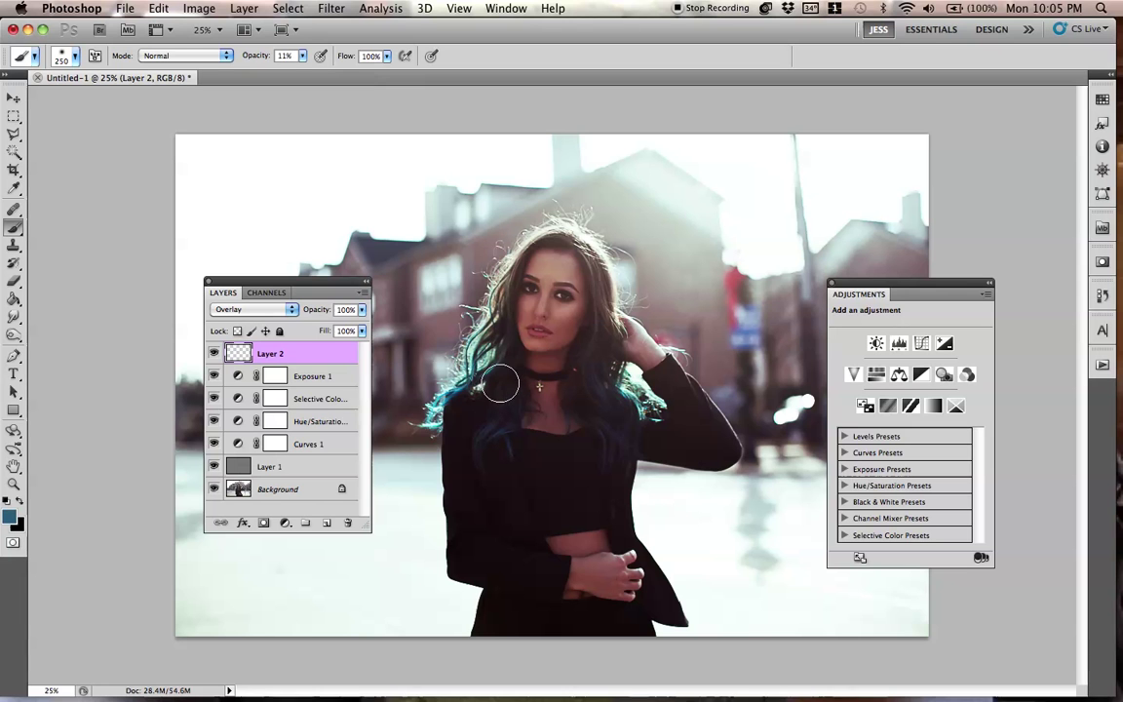
{"action": "mouse_move", "coordinate": [483, 353]}
{"action": "left_mouse_down"}
{"action": "mouse_move", "coordinate": [478, 392]}
{"action": "mouse_move", "coordinate": [503, 386]}
{"action": "mouse_move", "coordinate": [502, 423]}
{"action": "mouse_move", "coordinate": [476, 473]}
{"action": "left_mouse_up"}
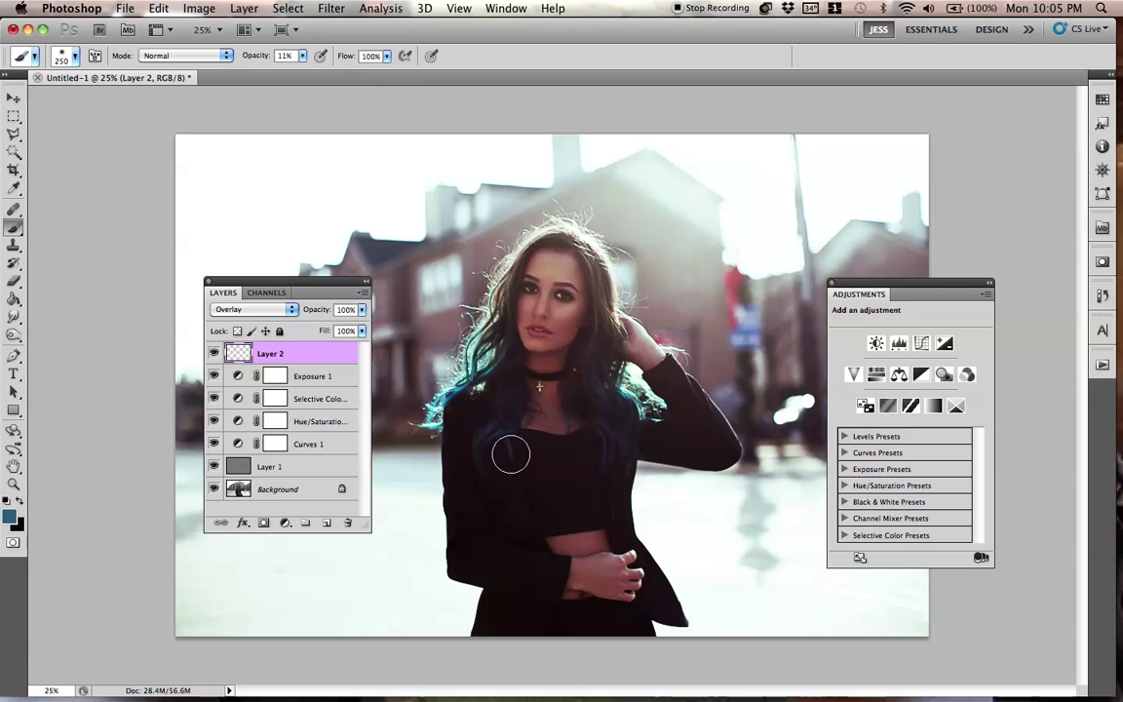
{"action": "mouse_move", "coordinate": [598, 404]}
{"action": "left_mouse_down"}
{"action": "mouse_move", "coordinate": [631, 412]}
{"action": "mouse_move", "coordinate": [609, 451]}
{"action": "mouse_move", "coordinate": [592, 403]}
{"action": "left_mouse_up"}
{"action": "mouse_move", "coordinate": [460, 446]}
{"action": "left_mouse_down"}
{"action": "mouse_move", "coordinate": [491, 423]}
{"action": "mouse_move", "coordinate": [467, 490]}
{"action": "mouse_move", "coordinate": [487, 439]}
{"action": "mouse_move", "coordinate": [473, 377]}
{"action": "mouse_move", "coordinate": [467, 399]}
{"action": "mouse_move", "coordinate": [491, 383]}
{"action": "mouse_move", "coordinate": [495, 346]}
{"action": "left_mouse_up"}
Step: Keep the hair color layer's blend mode at Overlay, compare it hidden and shown, and lower its opacity to 79%
{"action": "left_click", "coordinate": [230, 310]}
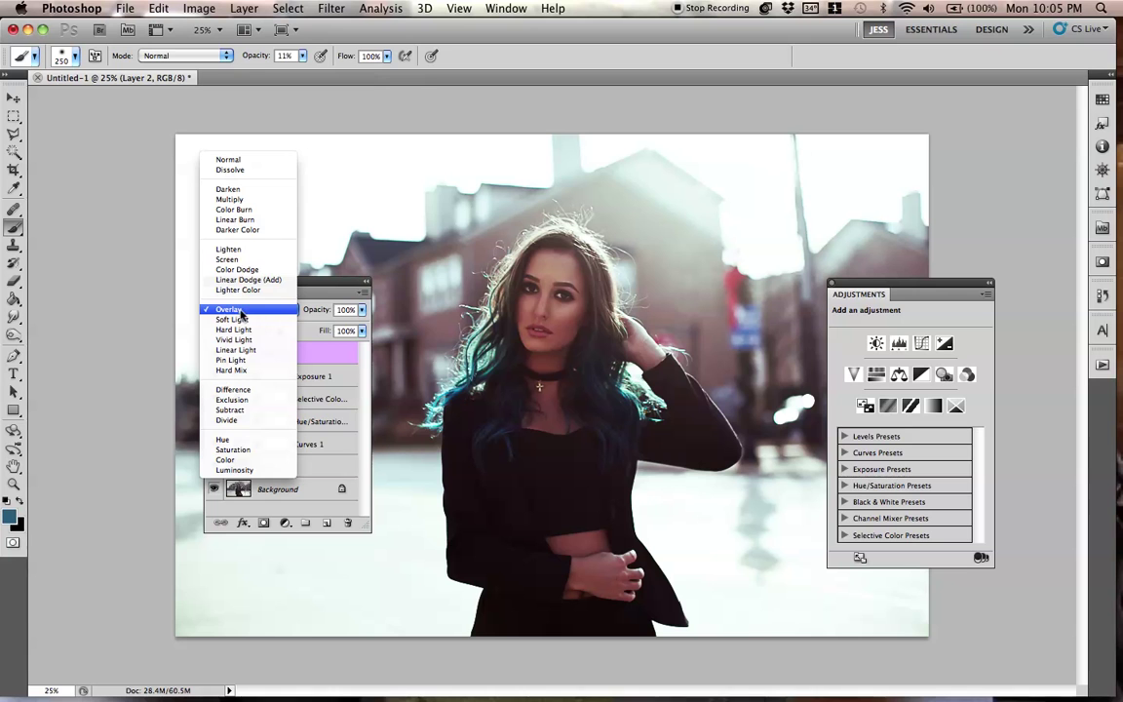
{"action": "left_click", "coordinate": [242, 310]}
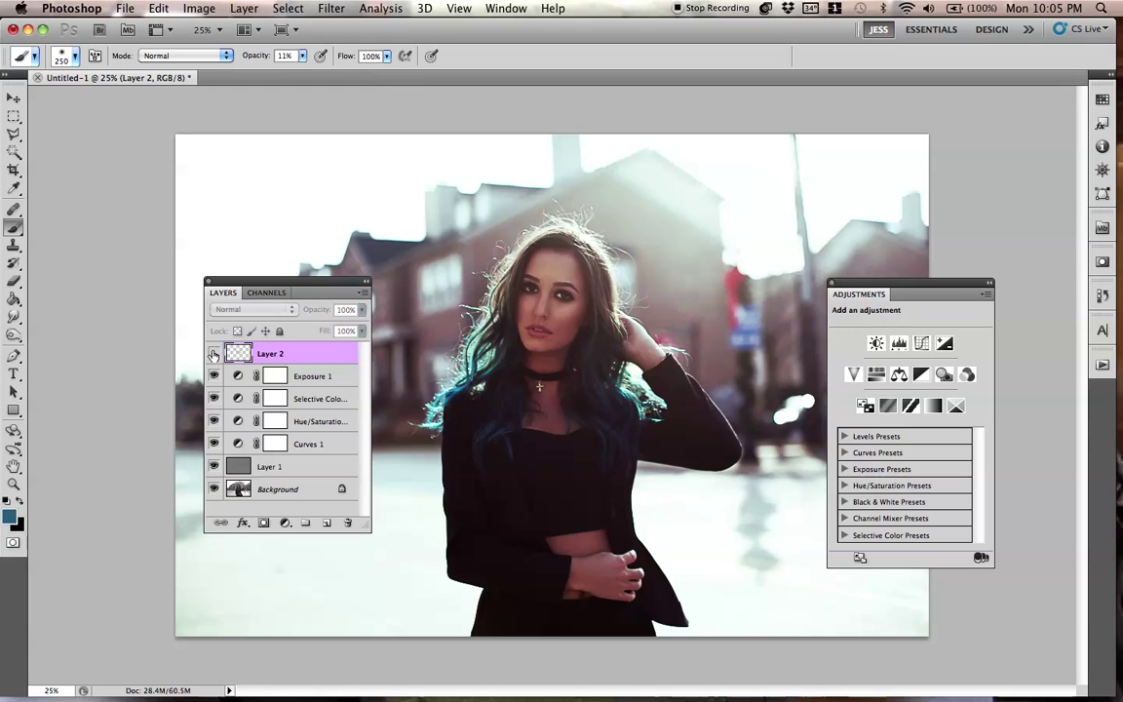
{"action": "left_click_drag", "start_coordinate": [327, 310], "coordinate": [312, 314]}
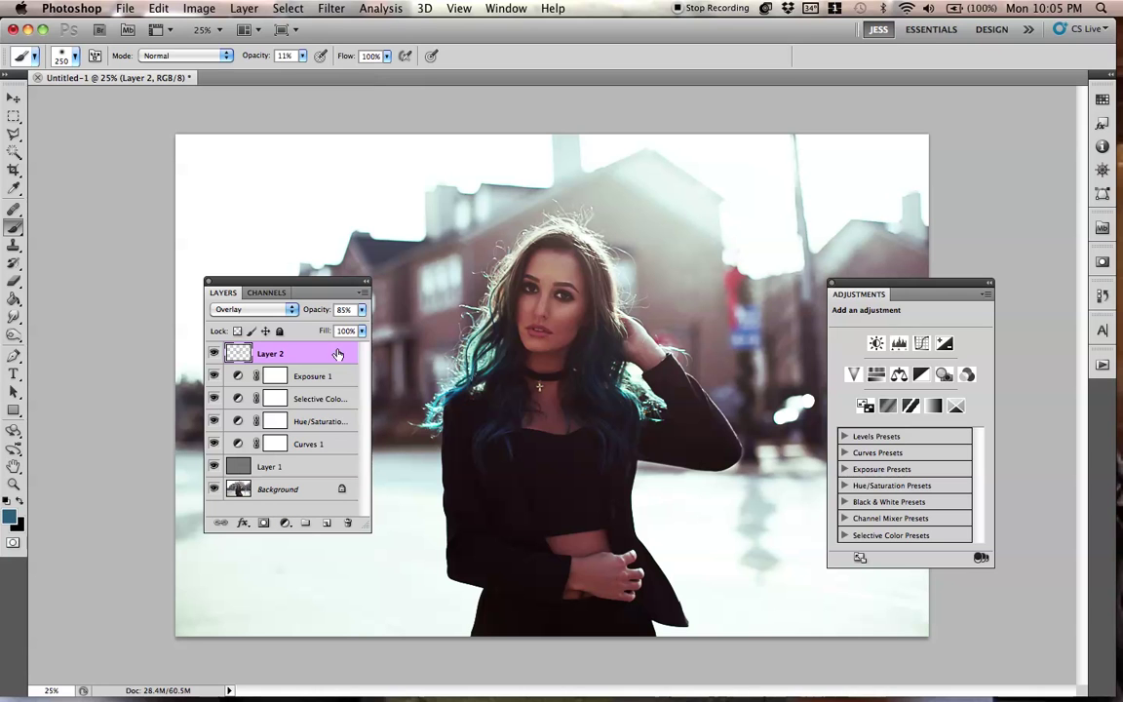
{"action": "left_click_drag", "start_coordinate": [327, 320], "coordinate": [303, 299]}
Step: Add a new layer named "color bubbles part 2 y'all" above the hair color layer
{"action": "key", "text": "super+shift+n"}
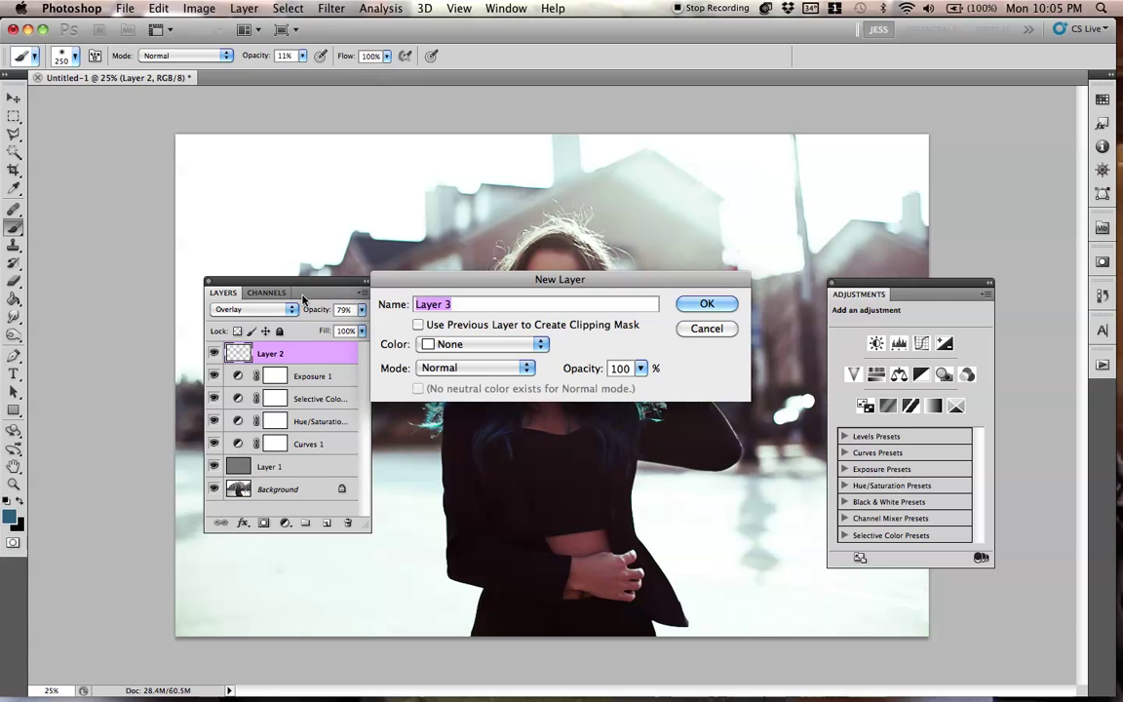
{"action": "left_click_drag", "start_coordinate": [578, 282], "coordinate": [586, 279]}
{"action": "type", "text": "color bubbles pa"}
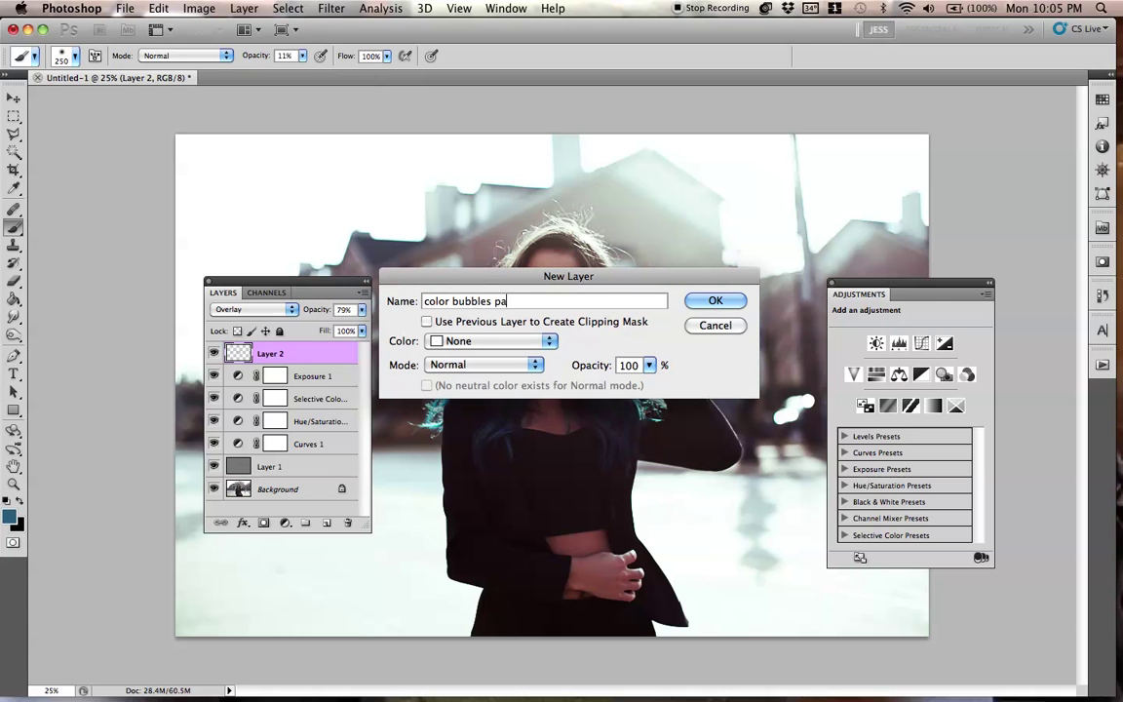
{"action": "type", "text": "rt 2 y'all"}
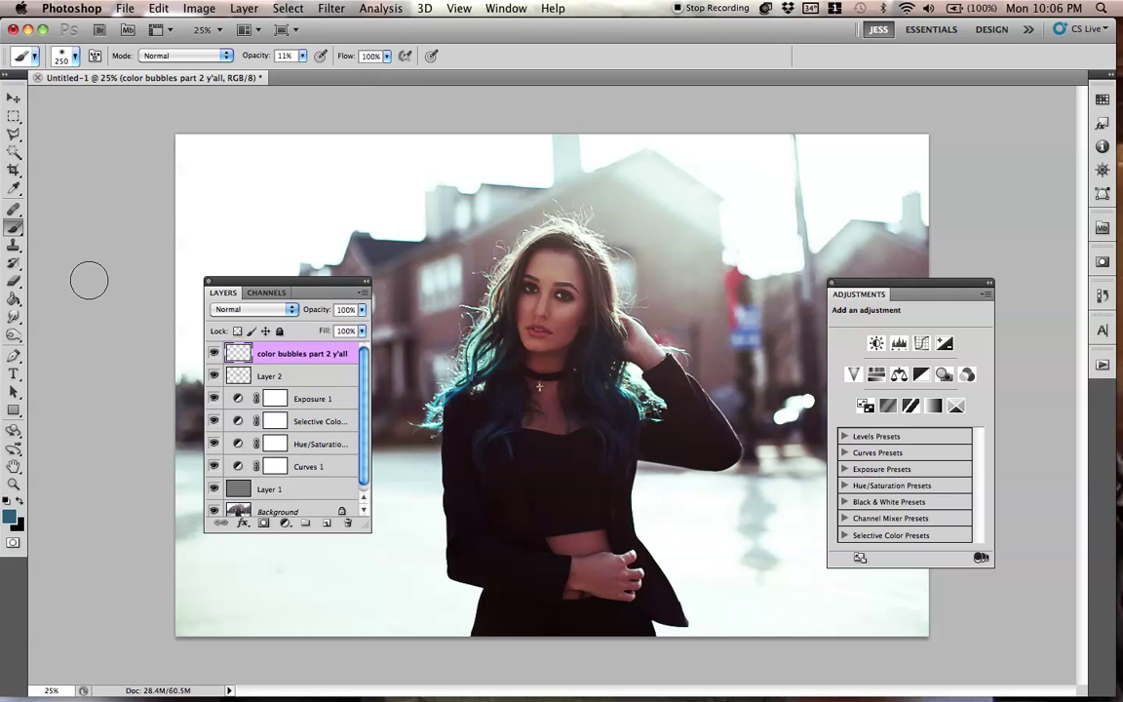
Step: Enlarge the brush to 700 and set the color bubbles layer's blend mode to Screen
{"action": "key", "text": "bracketright"}
{"action": "key", "text": "bracketright"}
{"action": "key", "text": "super+shift+n"}
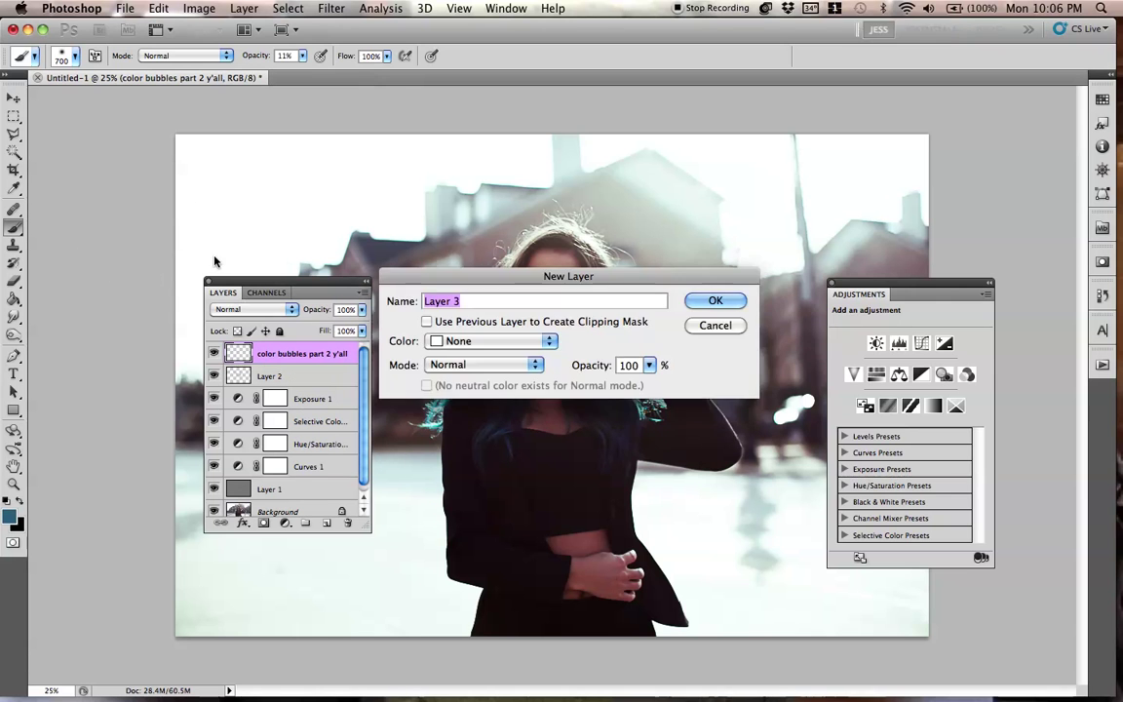
{"action": "left_click", "coordinate": [714, 325]}
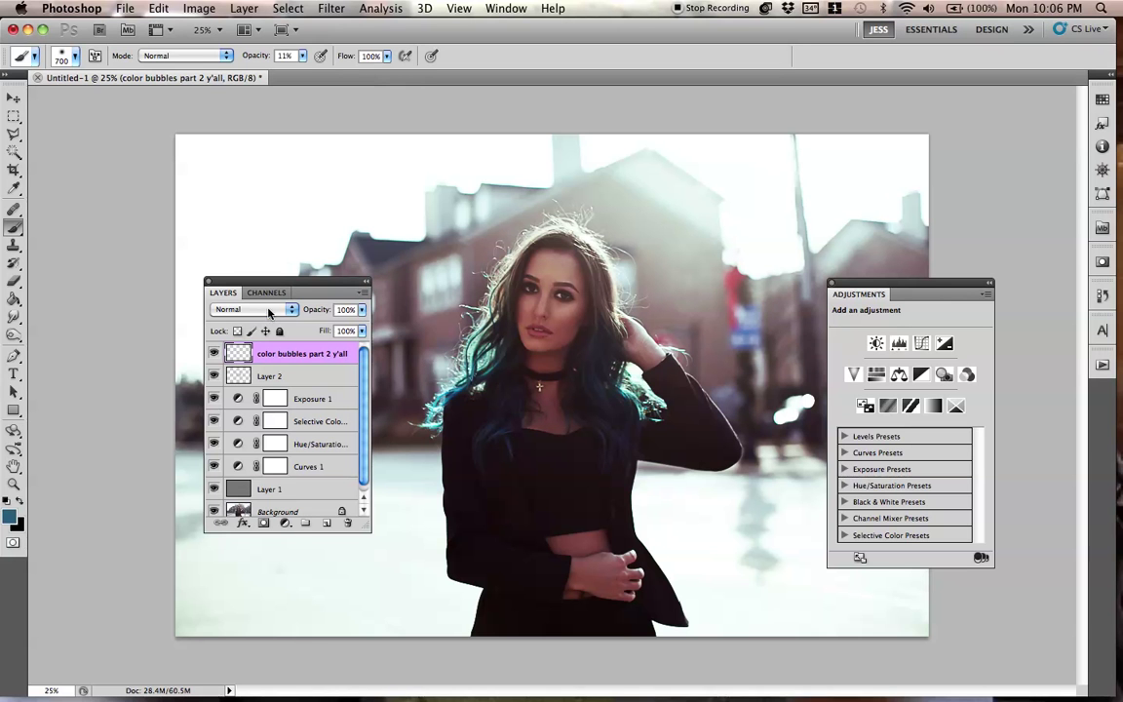
{"action": "left_click", "coordinate": [265, 309]}
{"action": "left_click", "coordinate": [586, 338]}
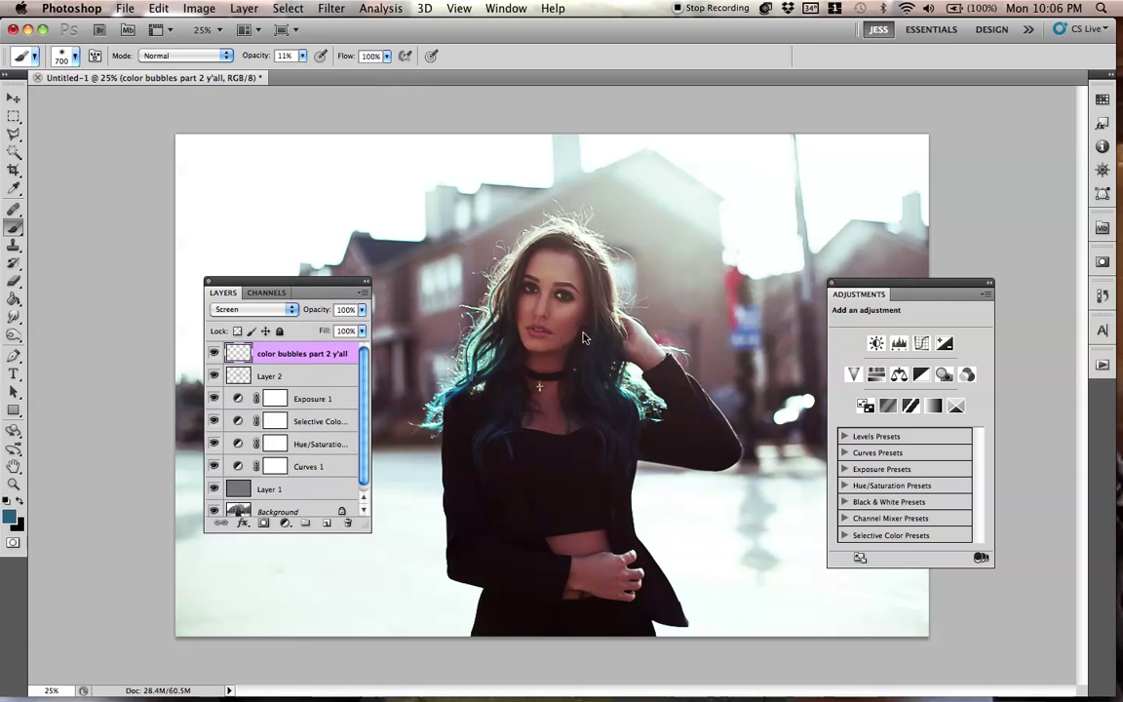
Step: Enlarge the brush to 1800 and dab teal around the sky and building near the woman's head, raising brush opacity to 22%
{"action": "key", "text": "super+minus"}
{"action": "key", "text": "bracketright"}
{"action": "key", "text": "bracketright"}
{"action": "key", "text": "bracketright"}
{"action": "key", "text": "bracketright"}
{"action": "key", "text": "bracketright"}
{"action": "key", "text": "bracketright"}
{"action": "key", "text": "bracketright"}
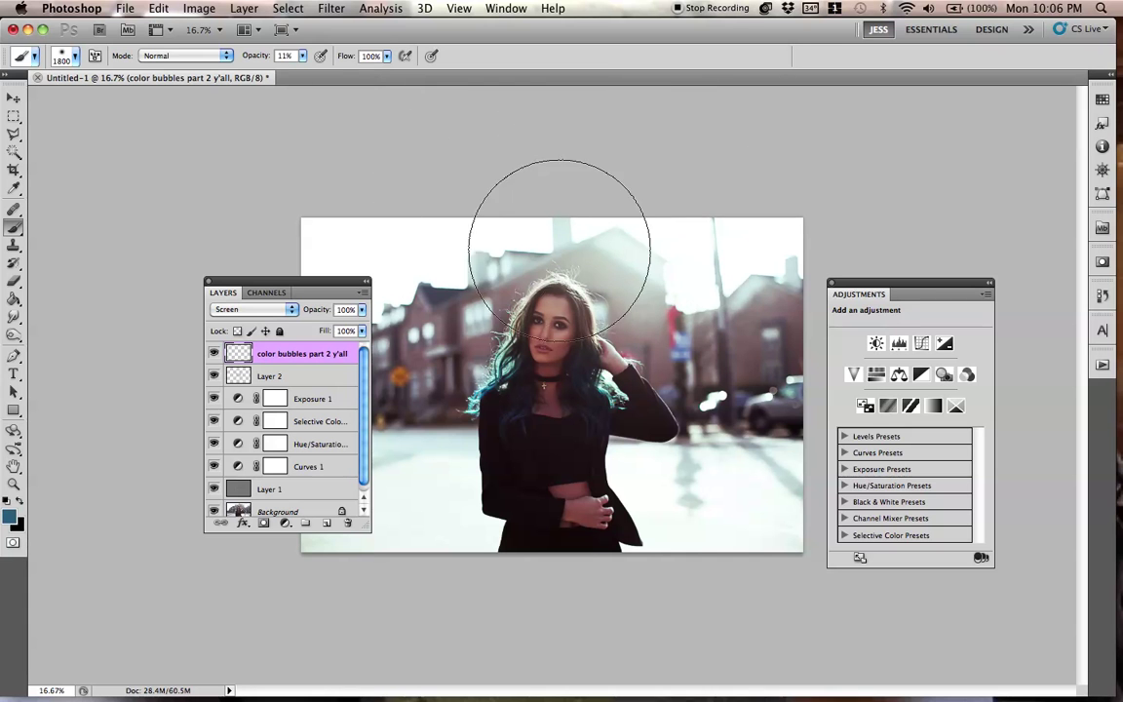
{"action": "left_click", "coordinate": [489, 199]}
{"action": "key", "text": "2"}
{"action": "key", "text": "2"}
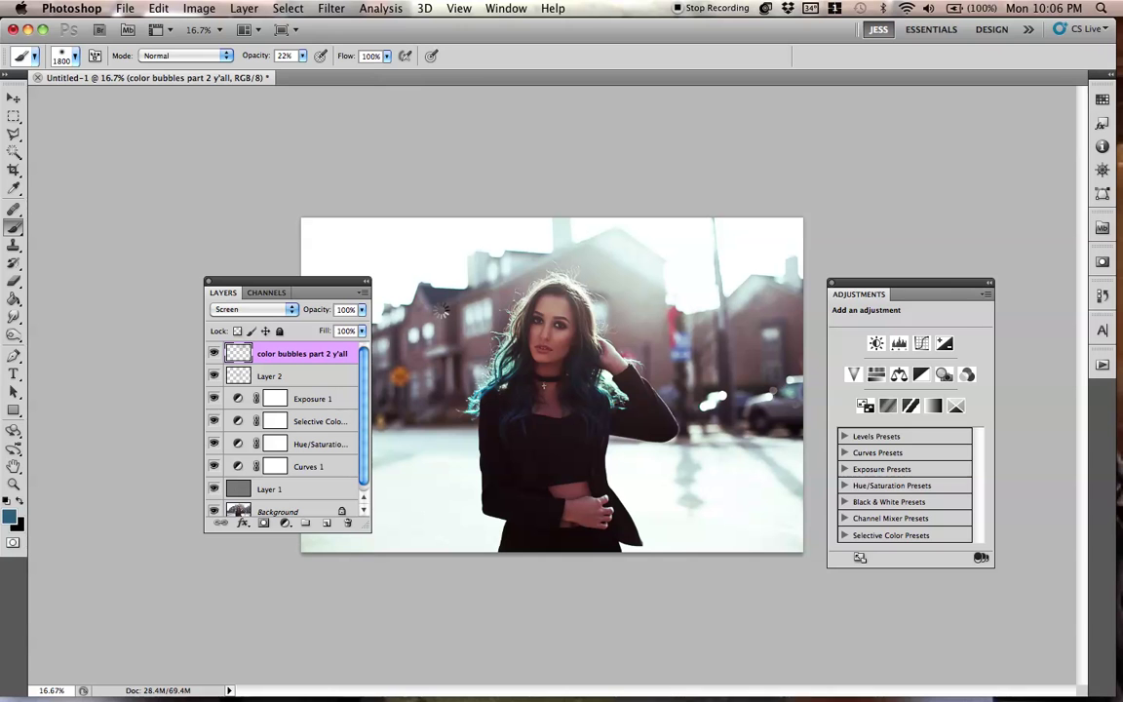
{"action": "left_click", "coordinate": [599, 274]}
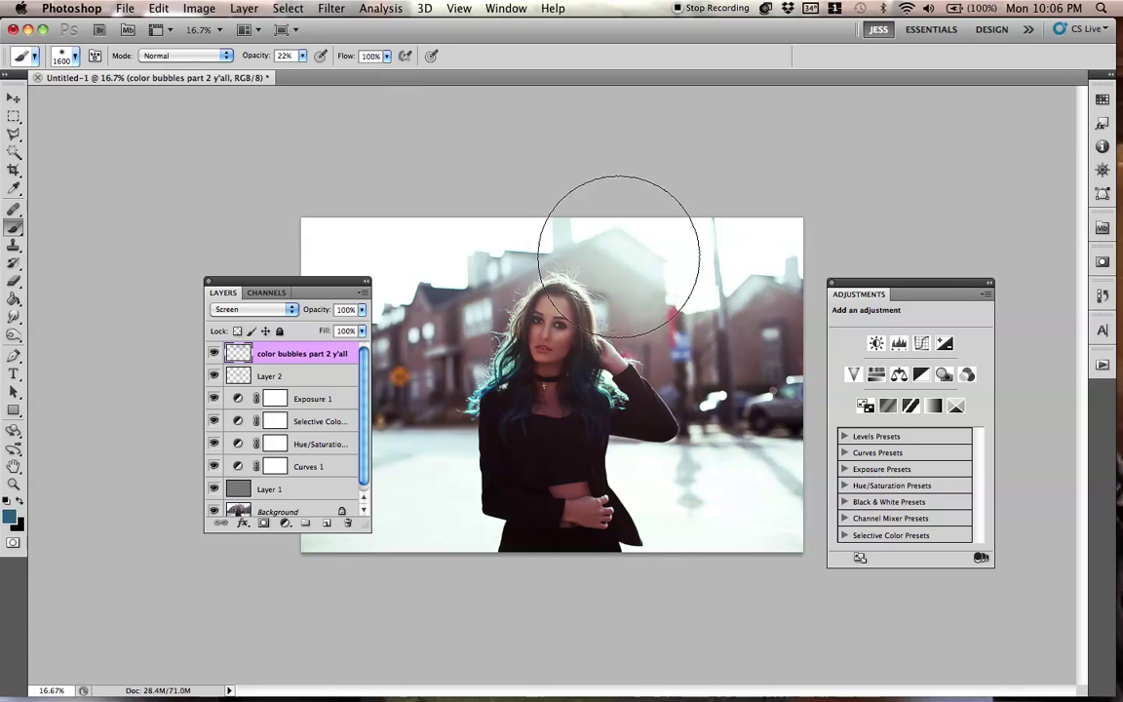
Step: Reduce the brush to 1300, raise its opacity to 39%, and paint teal over the sky and building above the woman's head
{"action": "key", "text": "bracketleft"}
{"action": "key", "text": "super+plus"}
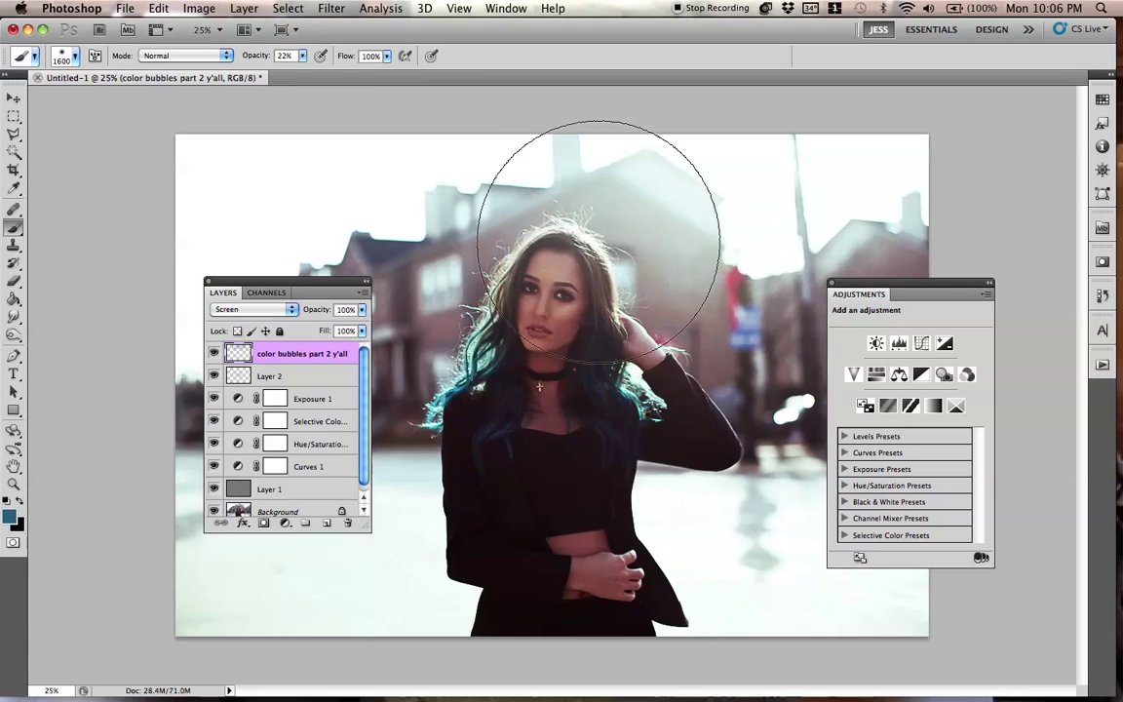
{"action": "key", "text": "bracketleft"}
{"action": "key", "text": "bracketleft"}
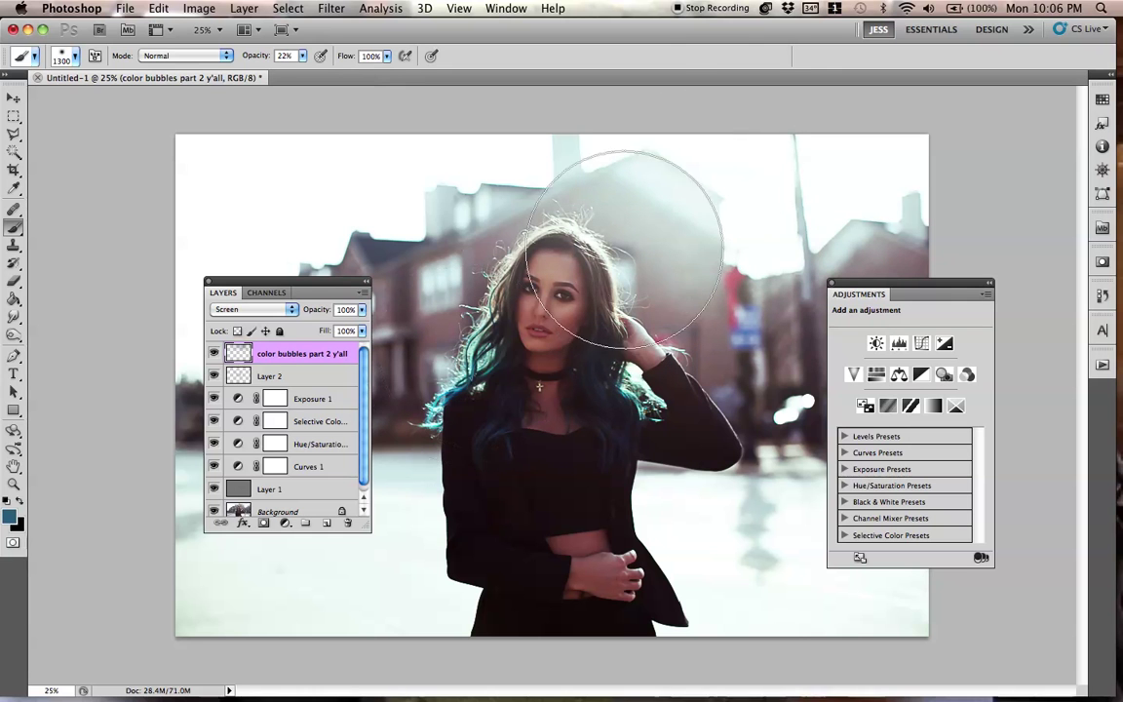
{"action": "key", "text": "super+minus"}
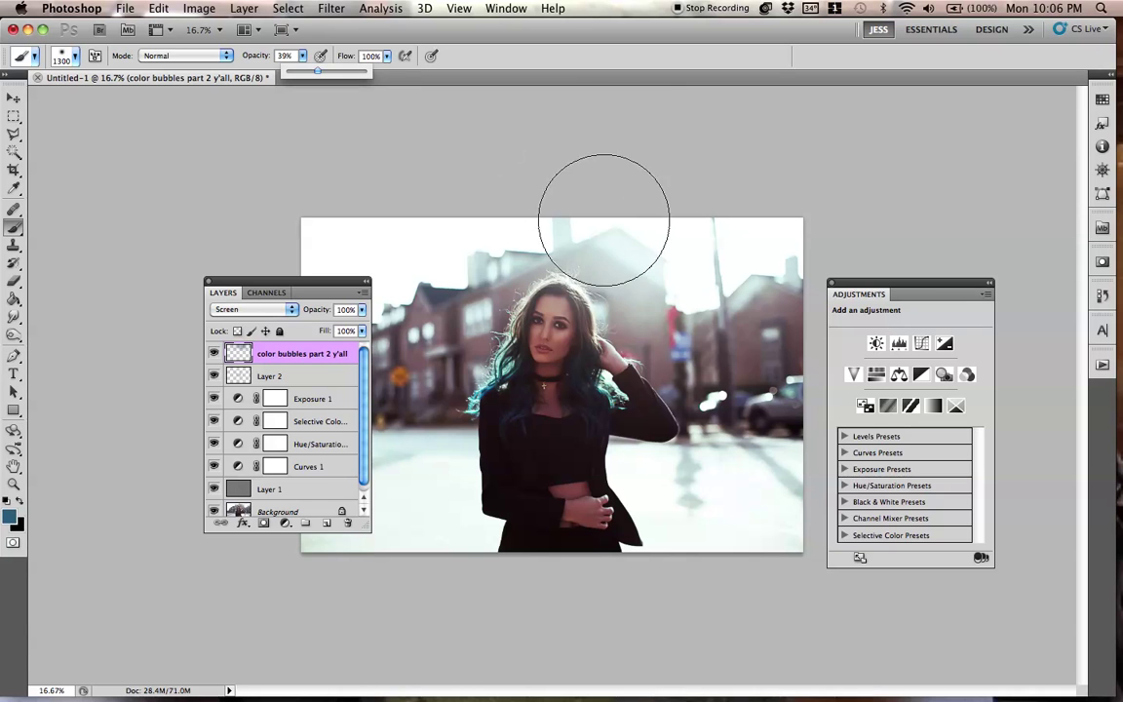
{"action": "left_click", "coordinate": [596, 221]}
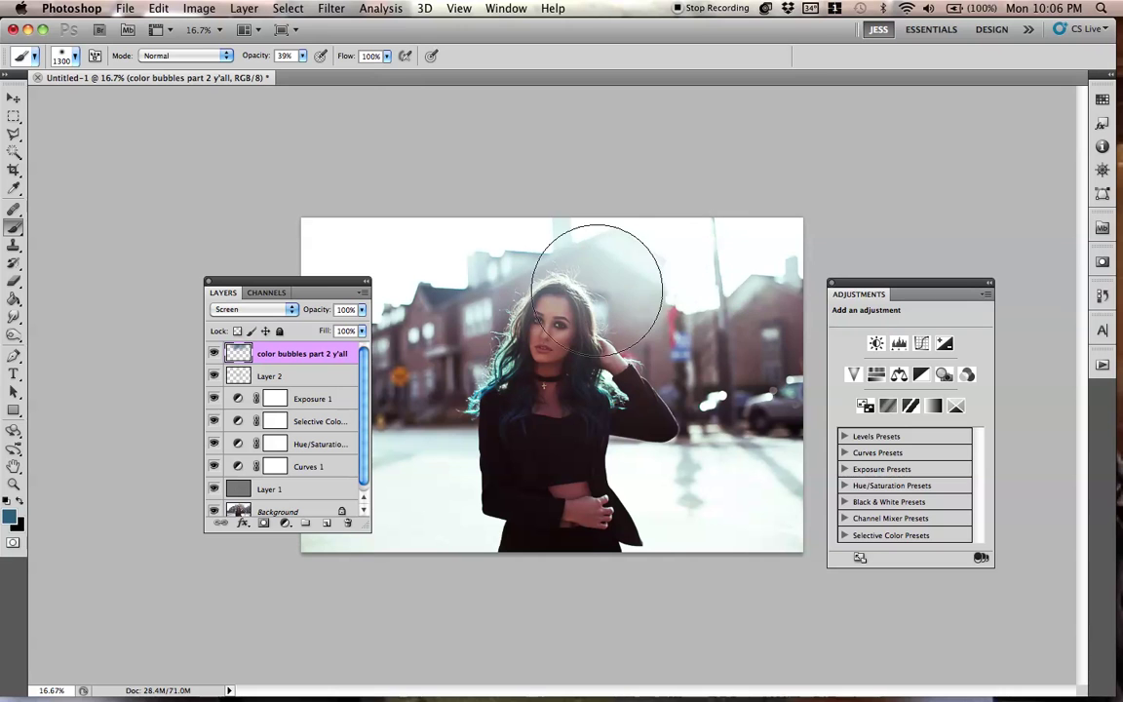
Step: Undo the last teal stroke and toggle the color bubbles layer's visibility to compare
{"action": "key", "text": "ctrl+z"}
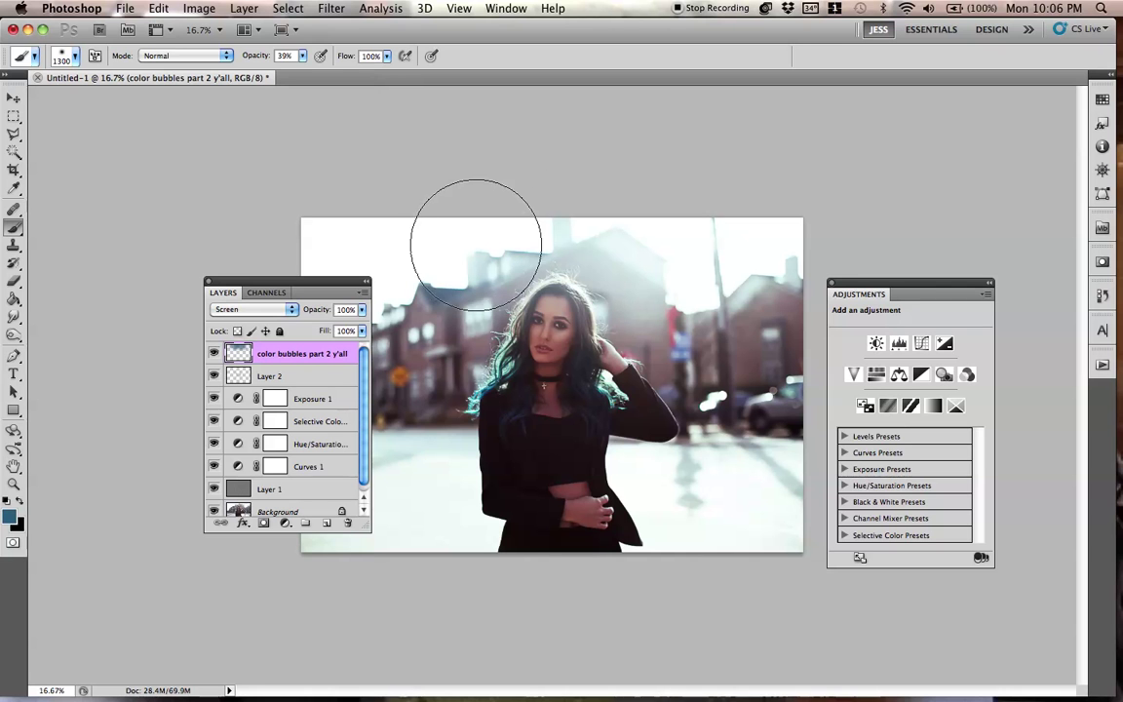
{"action": "left_click", "coordinate": [214, 354]}
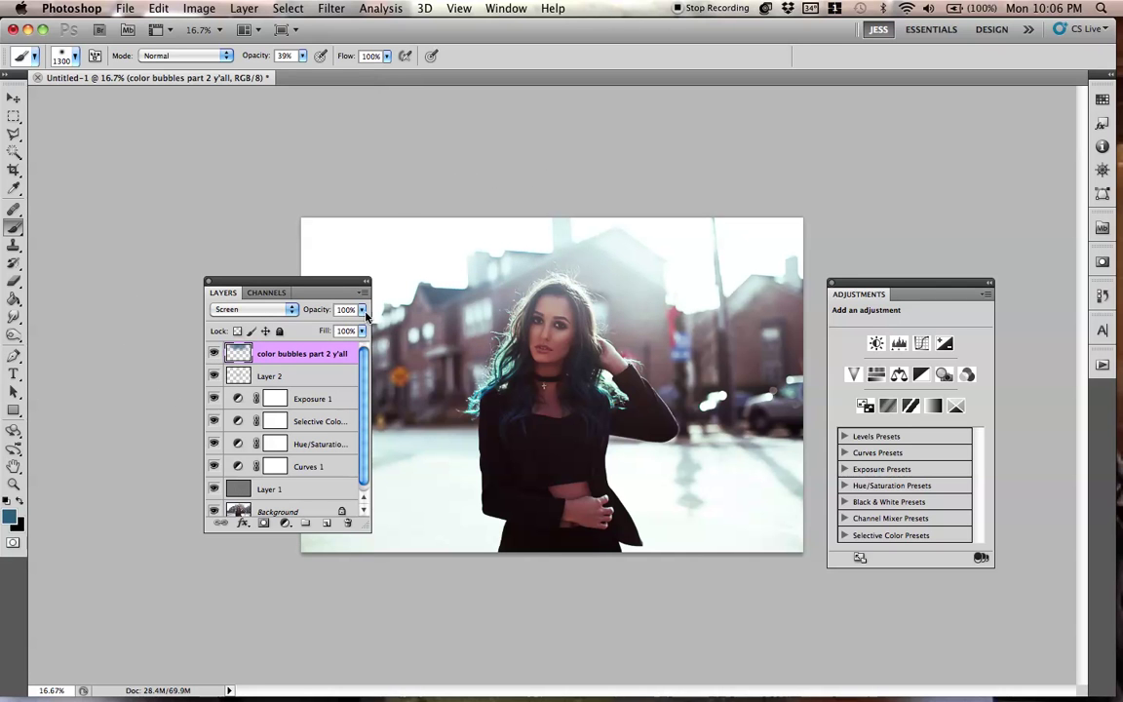
{"action": "key", "text": "super+plus"}
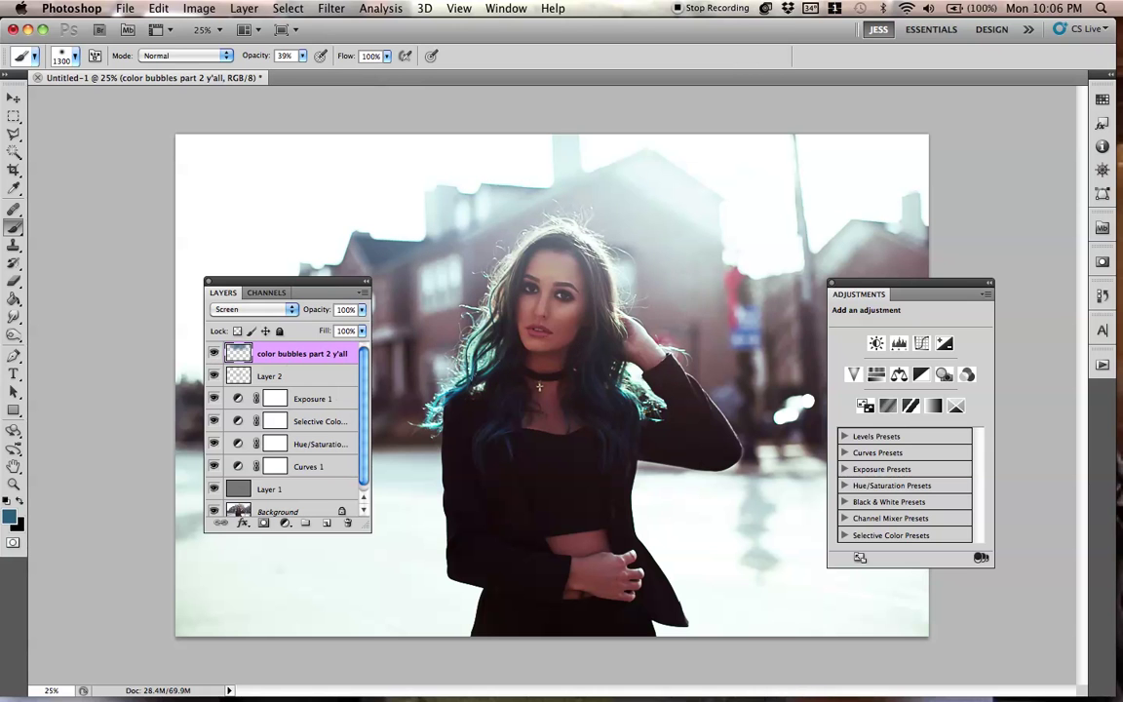
Step: Add a new layer above the color bubbles layer and set its blend mode to Overlay
{"action": "key", "text": "super+shift+n"}
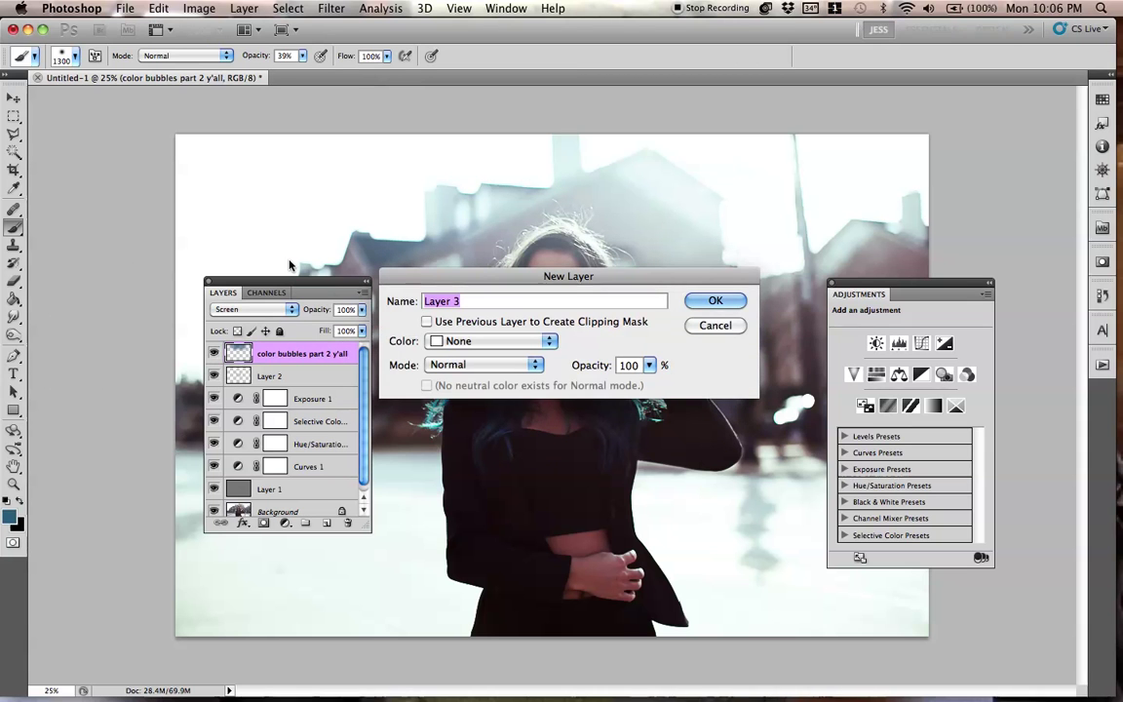
{"action": "key", "text": "Return"}
{"action": "key", "text": "super+minus"}
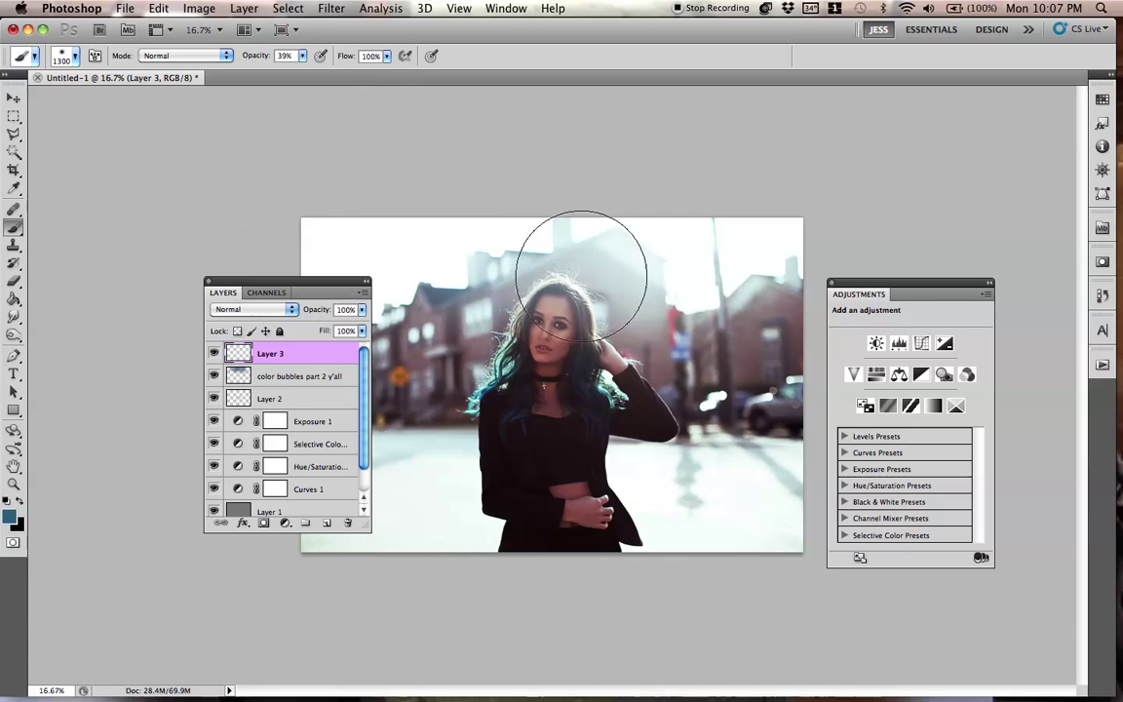
{"action": "left_click", "coordinate": [250, 309]}
{"action": "left_click", "coordinate": [224, 461]}
Step: Paint teal across the sky and rooftop above the woman's head, reduce the brush to 900, and lower the layer's opacity to 65%
{"action": "mouse_move", "coordinate": [509, 207]}
{"action": "left_mouse_down"}
{"action": "mouse_move", "coordinate": [558, 248]}
{"action": "mouse_move", "coordinate": [619, 265]}
{"action": "mouse_move", "coordinate": [659, 235]}
{"action": "left_mouse_up"}
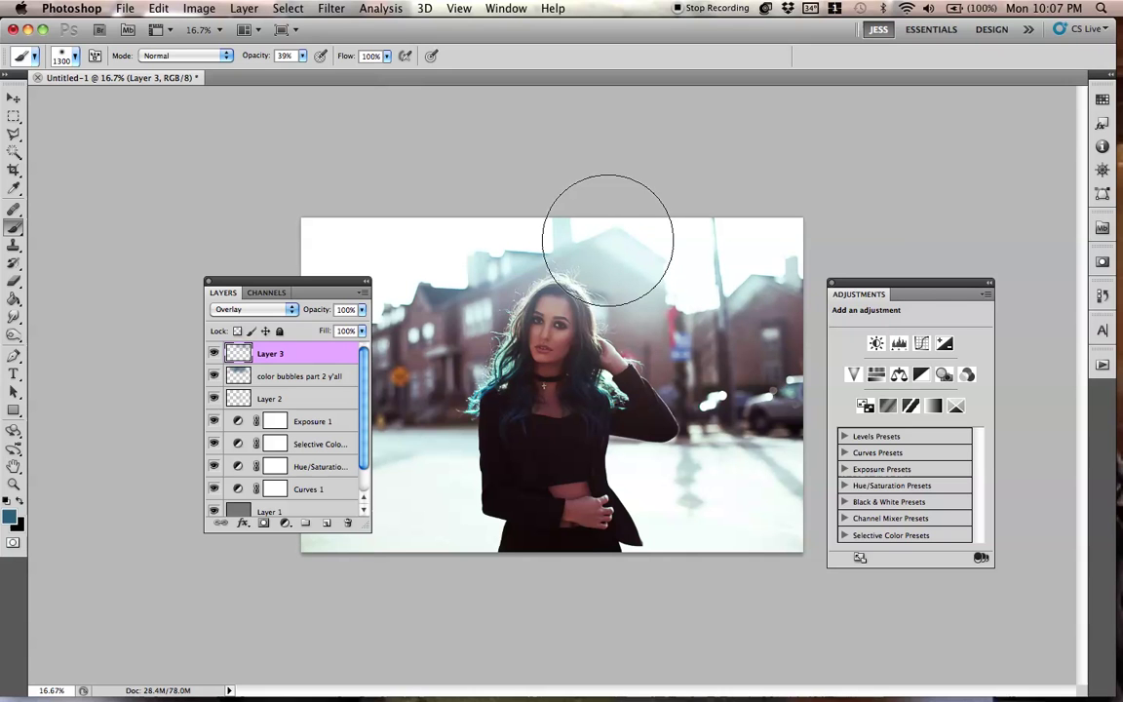
{"action": "key", "text": "bracketleft"}
{"action": "key", "text": "bracketleft"}
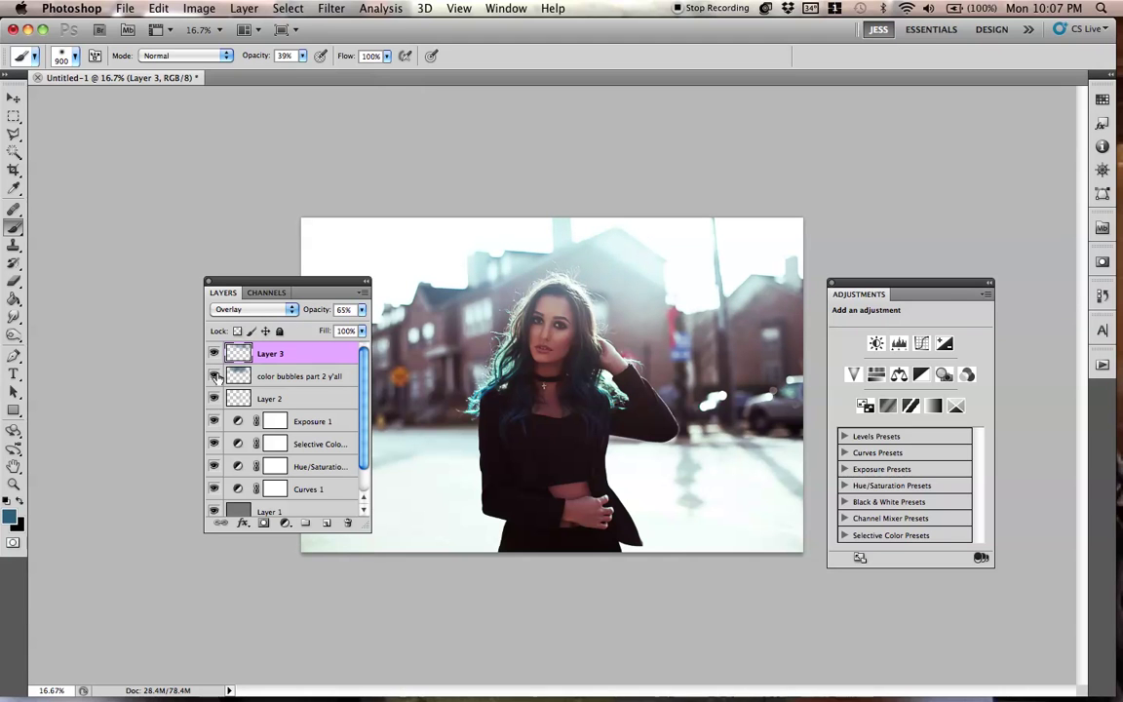
Step: Erase the color bubbles layer's haze over the woman using the Eraser at size 600 and 33% opacity
{"action": "left_click", "coordinate": [231, 376]}
{"action": "left_click", "coordinate": [17, 281]}
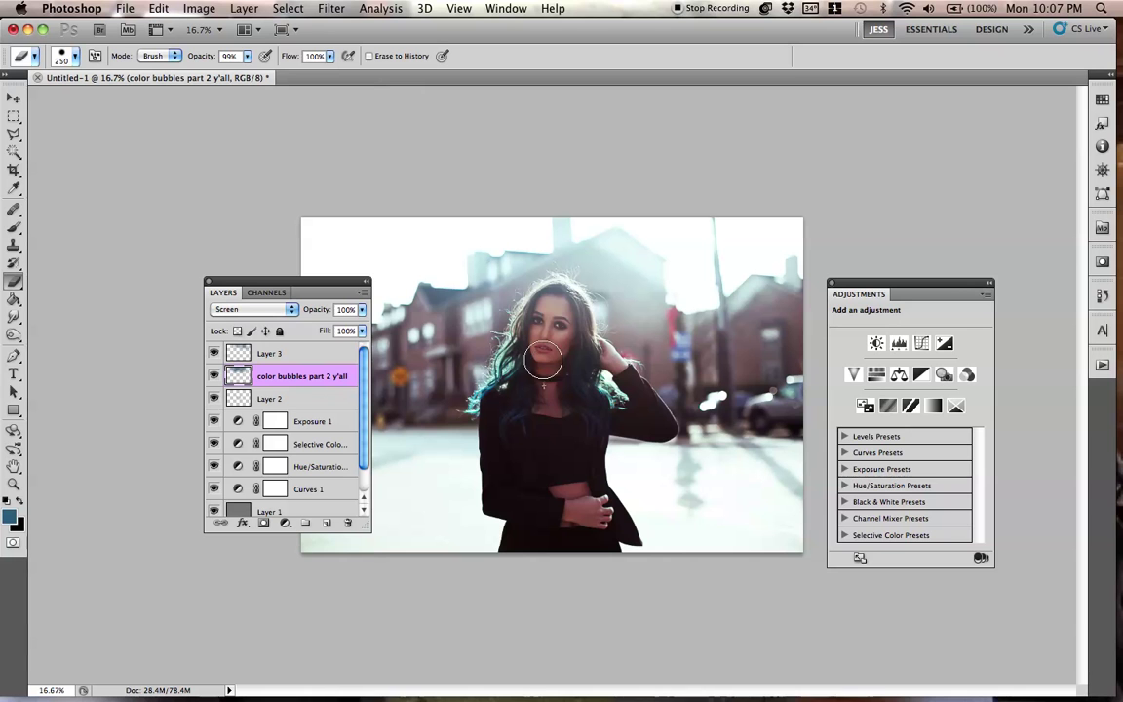
{"action": "key", "text": "3"}
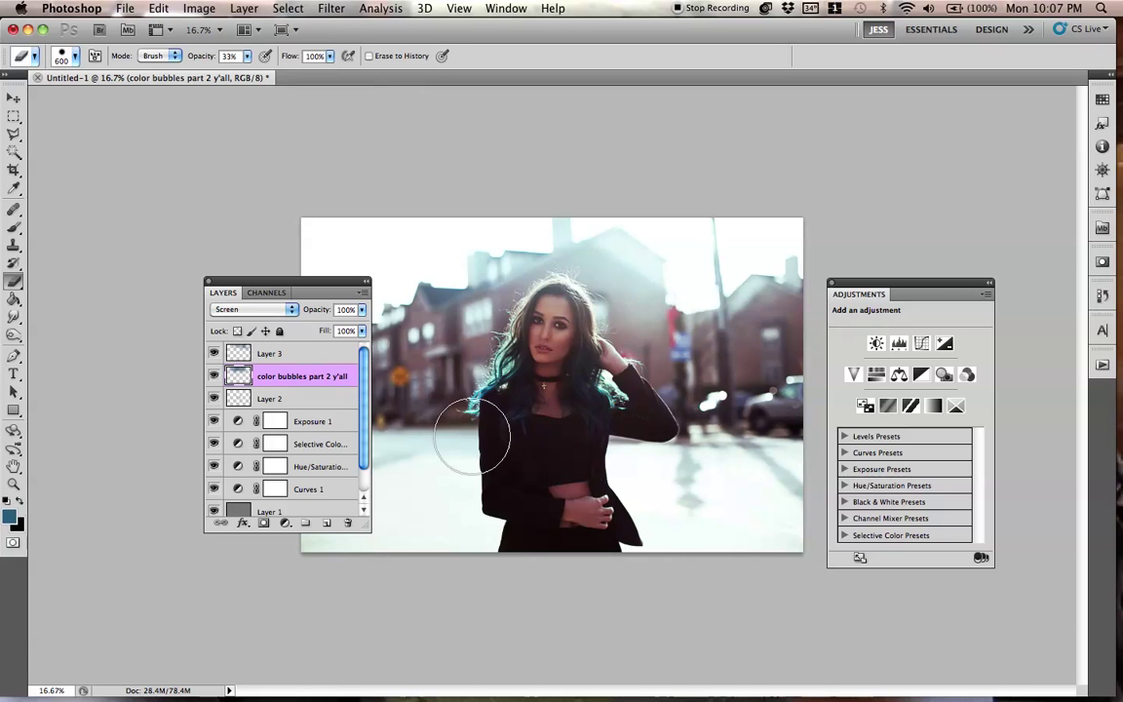
{"action": "key", "text": "super+equal"}
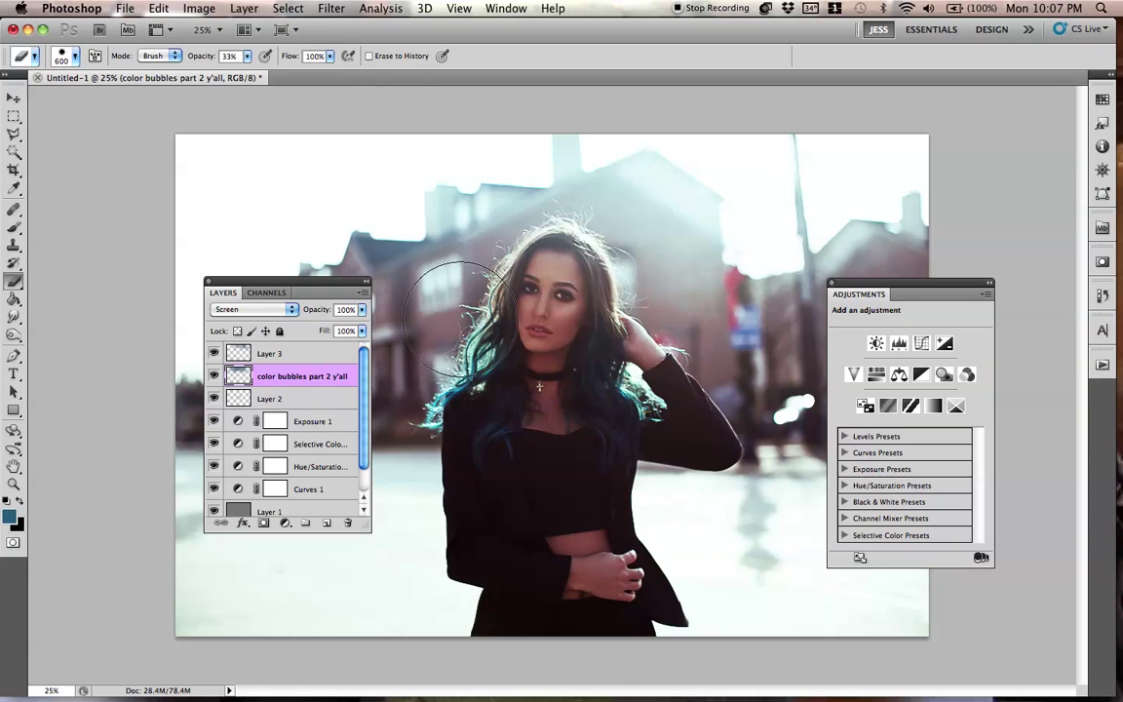
Step: Group all layers above the Background, from Layer 3 down to Layer 1
{"action": "left_click", "coordinate": [300, 357]}
{"action": "left_click_drag", "start_coordinate": [362, 390], "coordinate": [362, 422]}
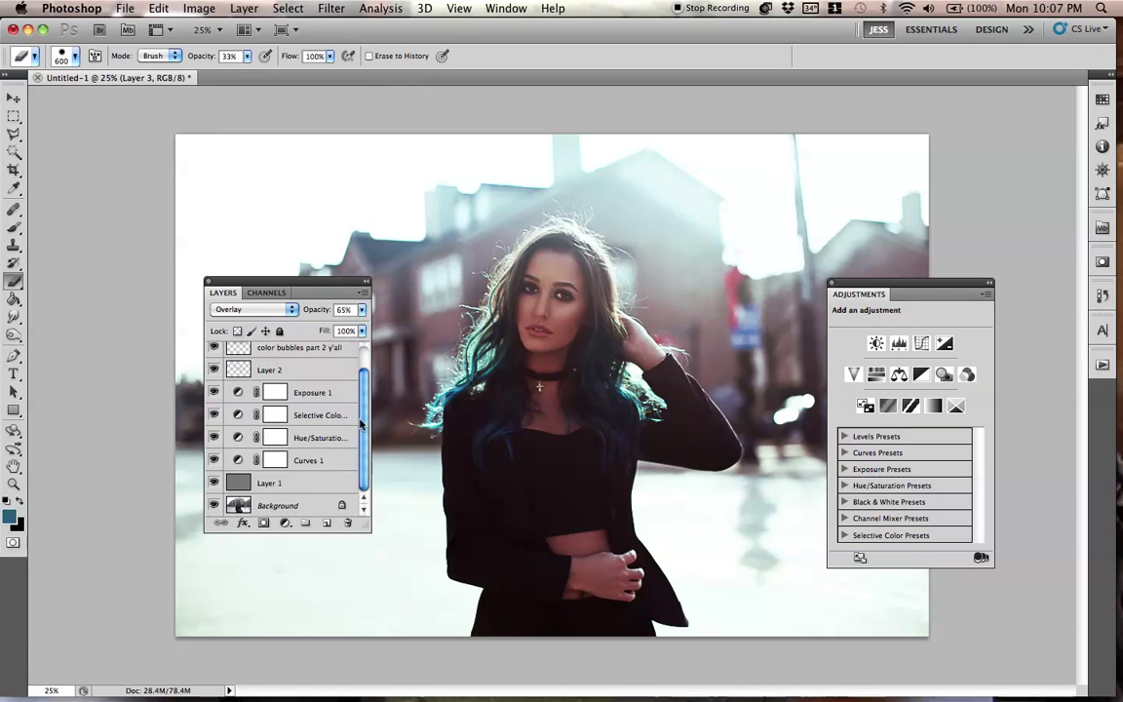
{"action": "left_click", "coordinate": [318, 483], "text": "shift"}
{"action": "key", "text": "super+g"}
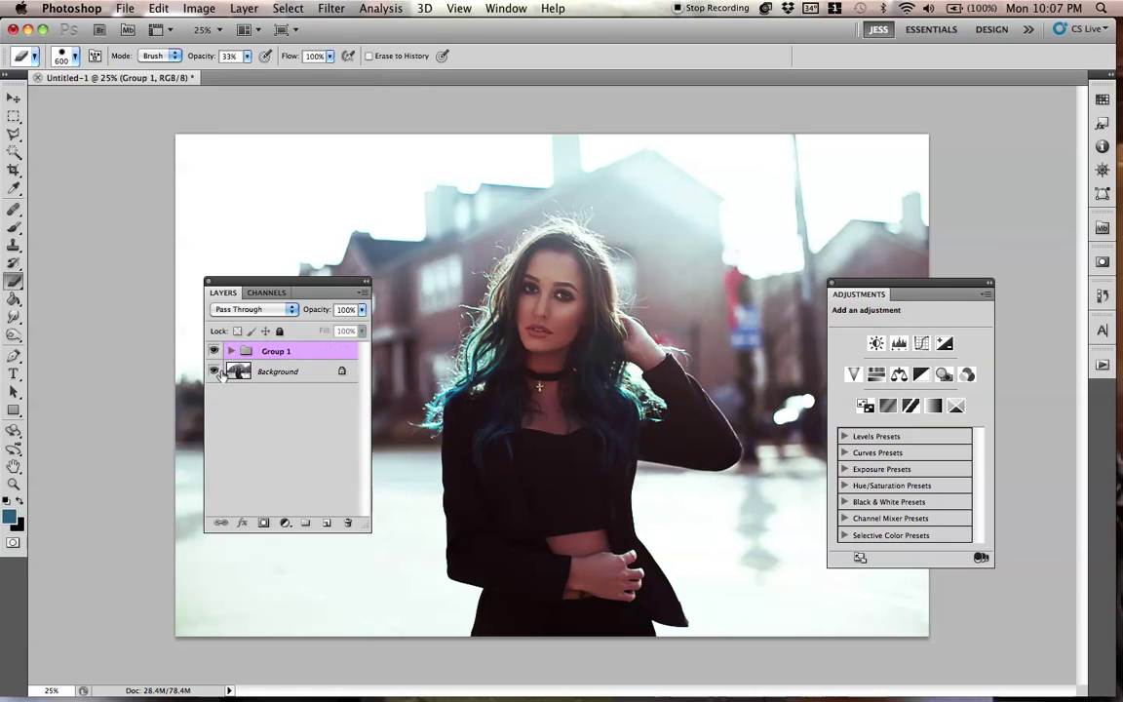
Step: Toggle the group's visibility to compare the edited portrait with the original
{"action": "left_click", "coordinate": [214, 352]}
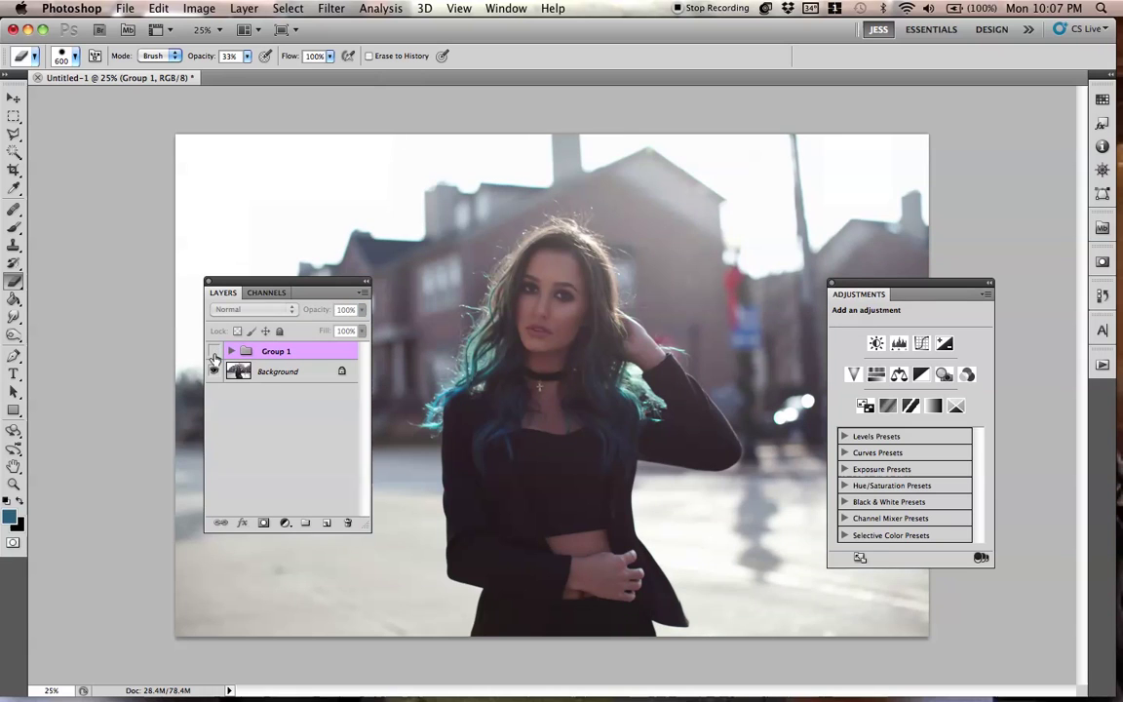
{"action": "left_click", "coordinate": [213, 352]}
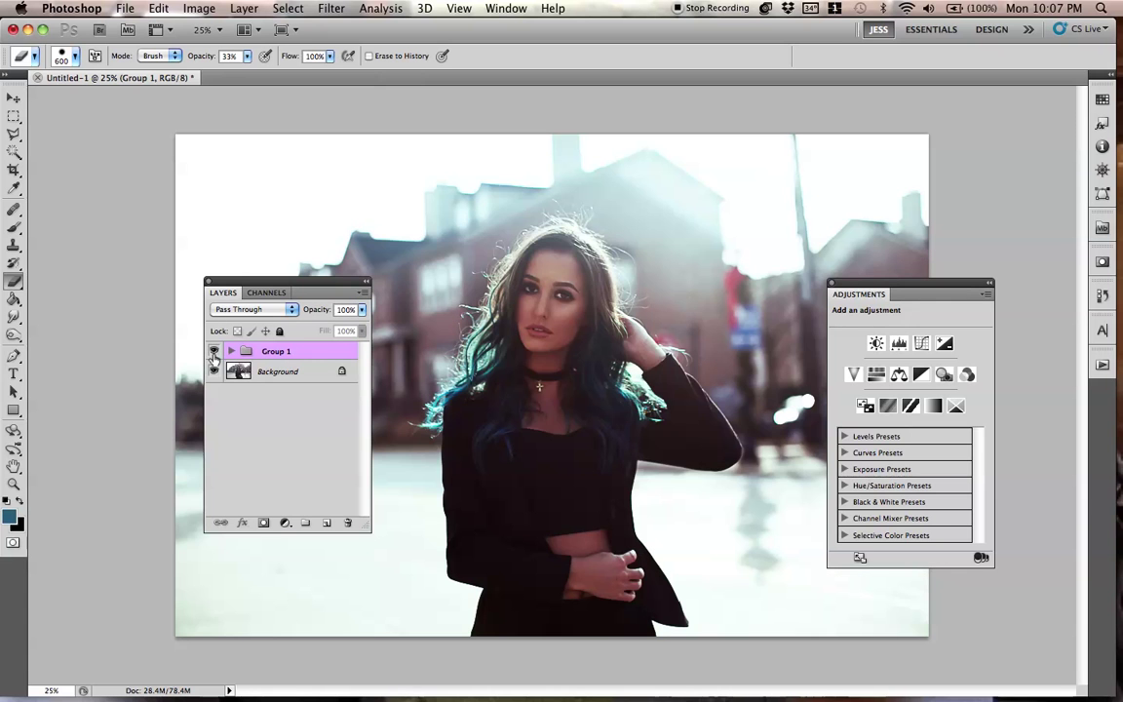
{"action": "left_click", "coordinate": [213, 352]}
{"action": "left_click", "coordinate": [214, 352]}
Step: Expand the group to review its layers, select the sharpening Layer 1 inside it, and collapse the group again
{"action": "left_click", "coordinate": [230, 352]}
{"action": "scroll", "coordinate": [360, 428], "scroll_direction": "down", "scroll_amount": 3}
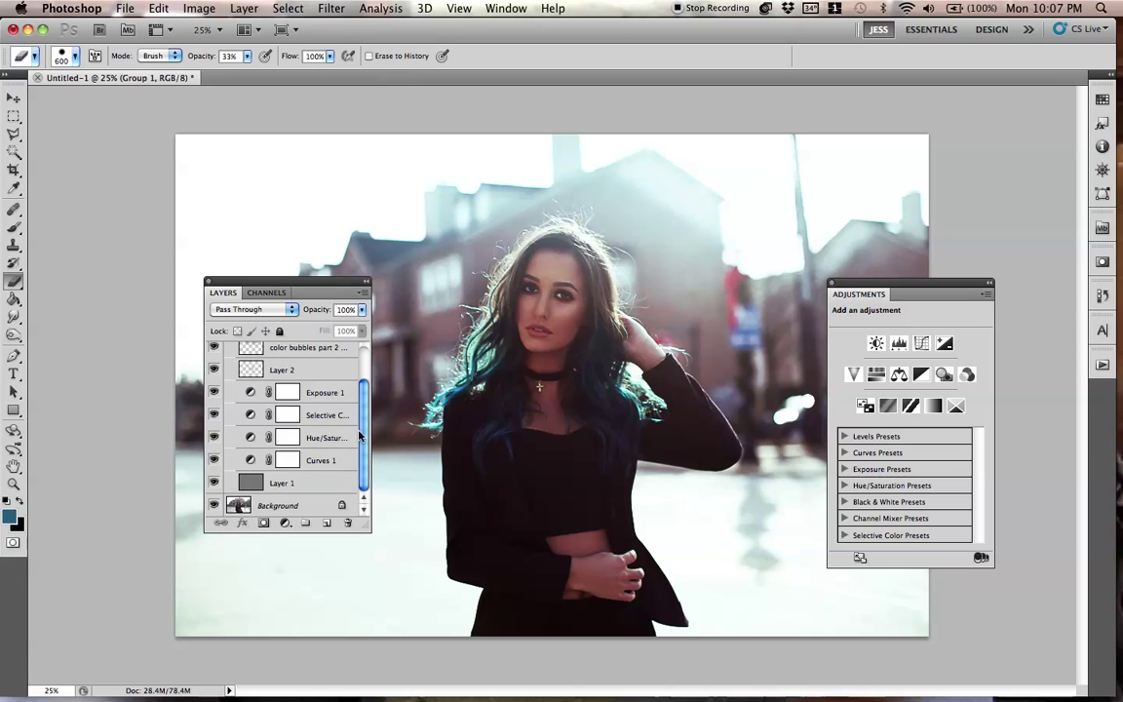
{"action": "scroll", "coordinate": [360, 394], "scroll_direction": "up", "scroll_amount": 3}
{"action": "scroll", "coordinate": [368, 434], "scroll_direction": "down", "scroll_amount": 2}
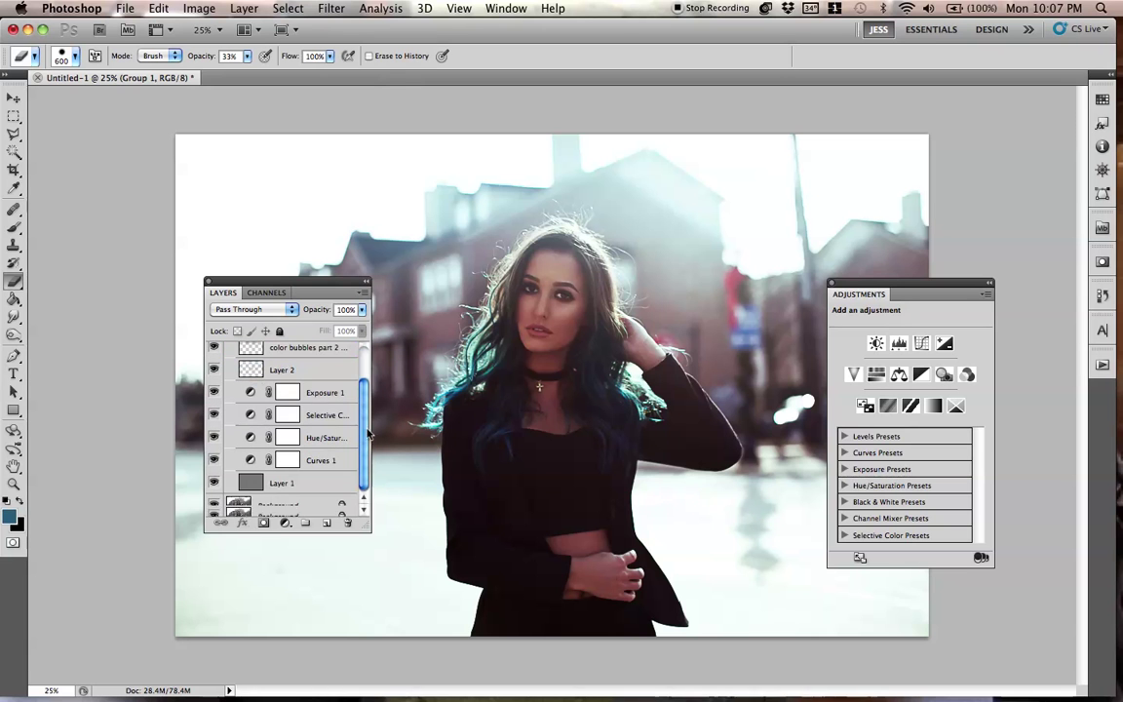
{"action": "left_click", "coordinate": [239, 483]}
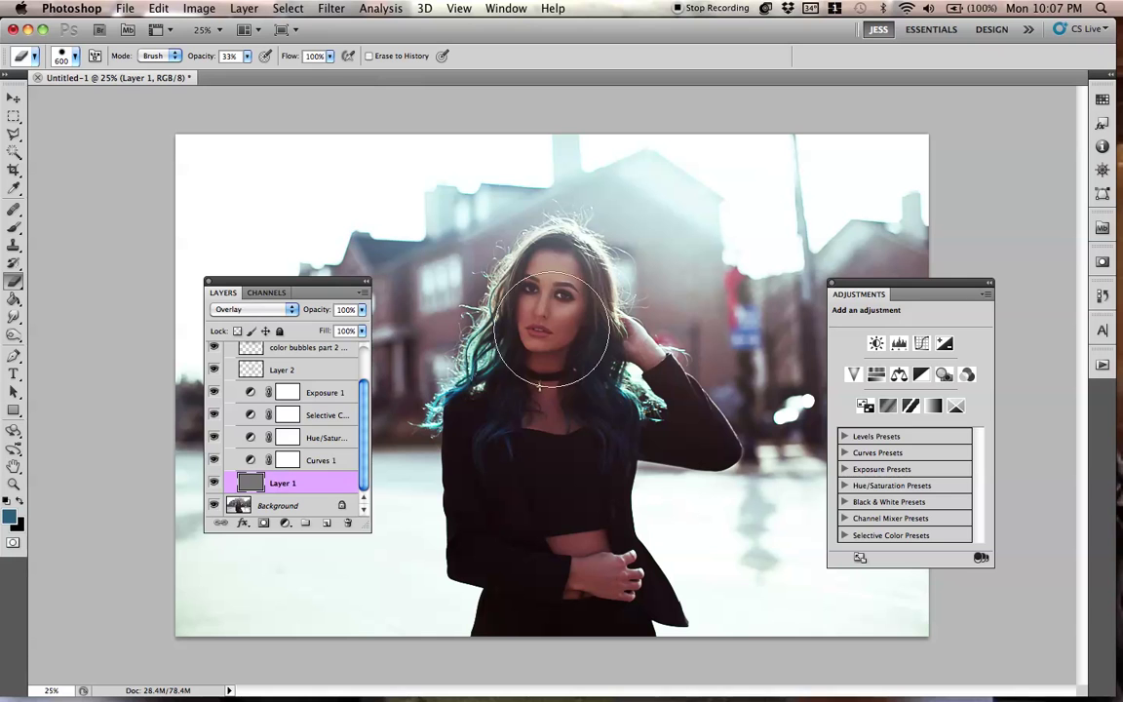
{"action": "scroll", "coordinate": [362, 412], "scroll_direction": "up", "scroll_amount": 2}
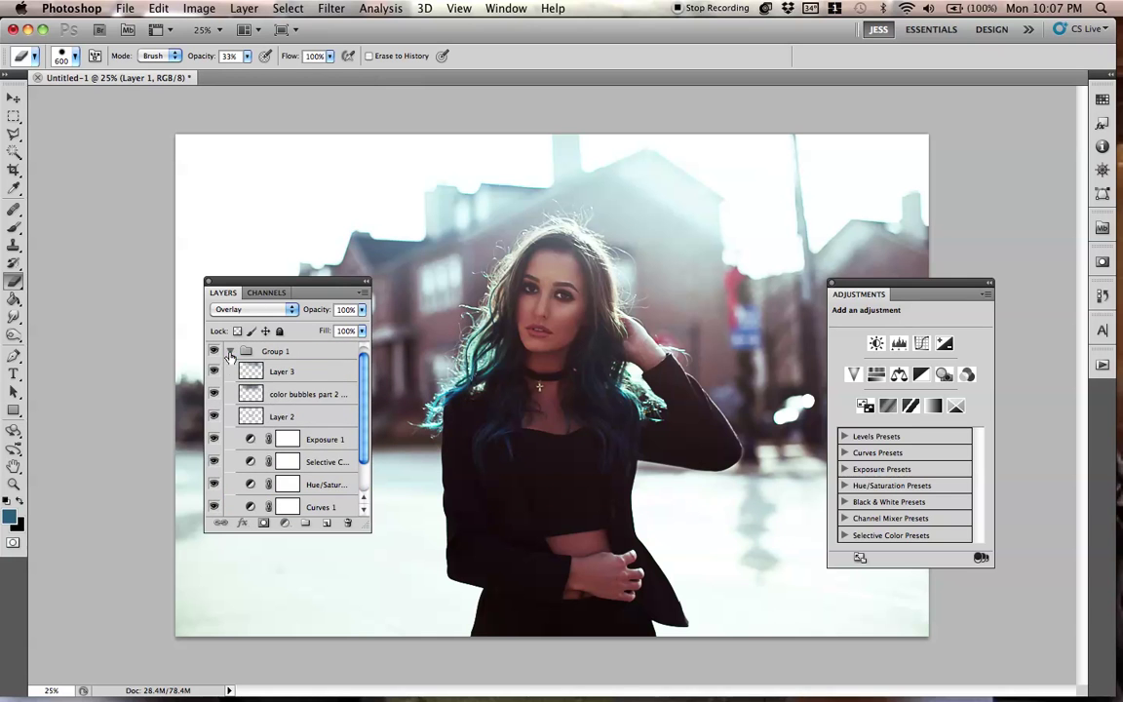
{"action": "left_click", "coordinate": [229, 353]}
Step: Switch to the Move tool and hide and show the whole group for a final before-and-after comparison
{"action": "key", "text": "v"}
{"action": "left_click", "coordinate": [213, 352]}
{"action": "left_click", "coordinate": [213, 352]}
{"action": "mouse_move", "coordinate": [858, 292]}
{"action": "left_mouse_down"}
{"action": "mouse_move", "coordinate": [881, 286]}
{"action": "mouse_move", "coordinate": [870, 276]}
{"action": "left_mouse_up"}
{"action": "left_click_drag", "start_coordinate": [328, 291], "coordinate": [331, 314]}
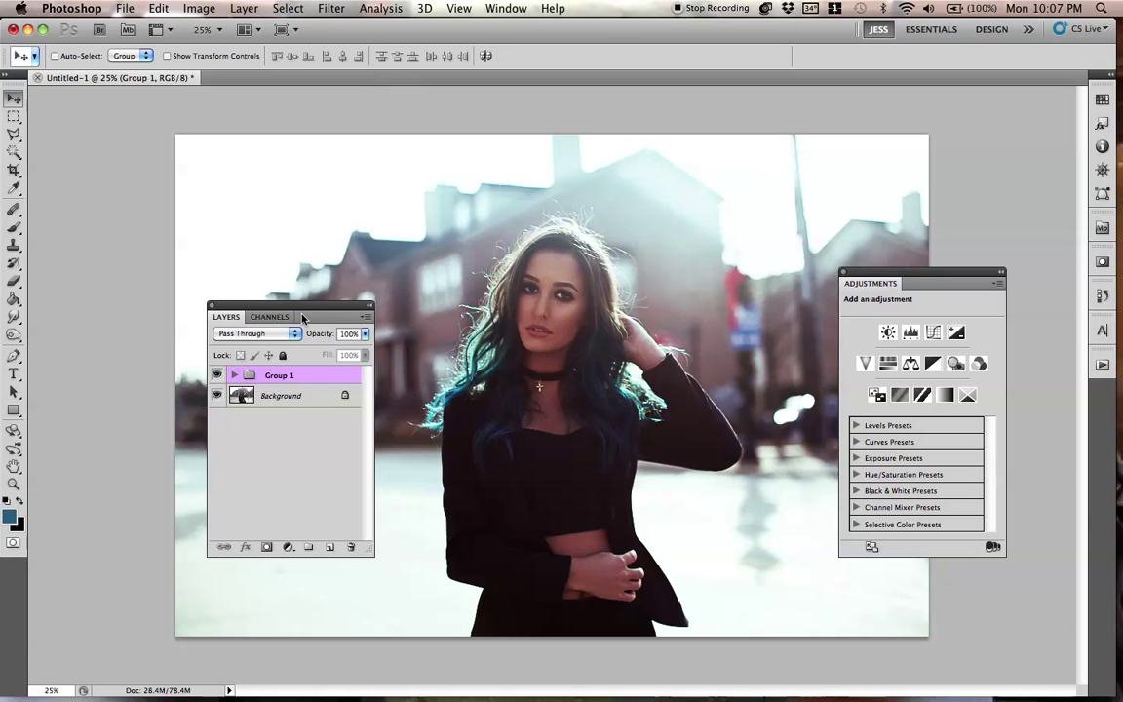
{"action": "left_click_drag", "start_coordinate": [853, 282], "coordinate": [788, 302]}
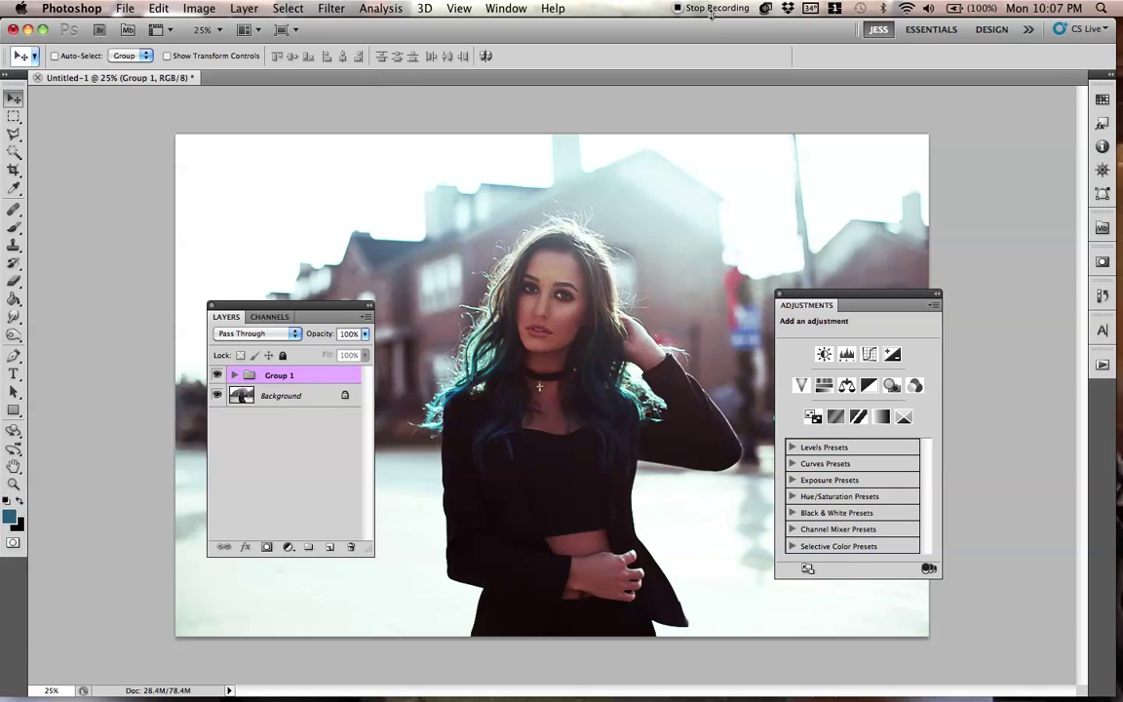